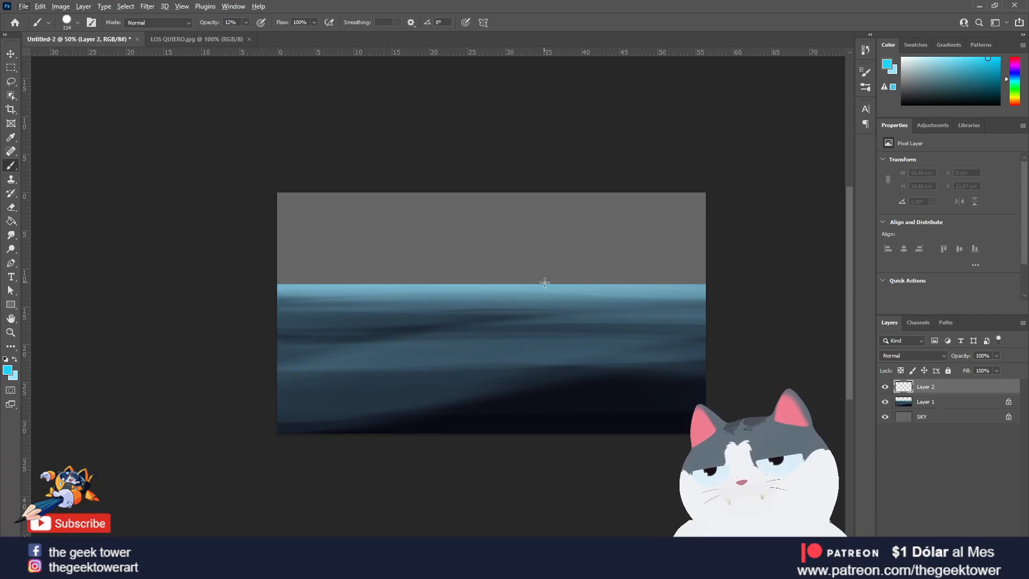
Step: Try a broad cyan stroke across the water, undo it, and switch the brush to Soft Round at 354 px with 0% hardness
{"action": "left_click_drag", "start_coordinate": [638, 229], "coordinate": [653, 235]}
{"action": "left_click_drag", "start_coordinate": [321, 381], "coordinate": [466, 376]}
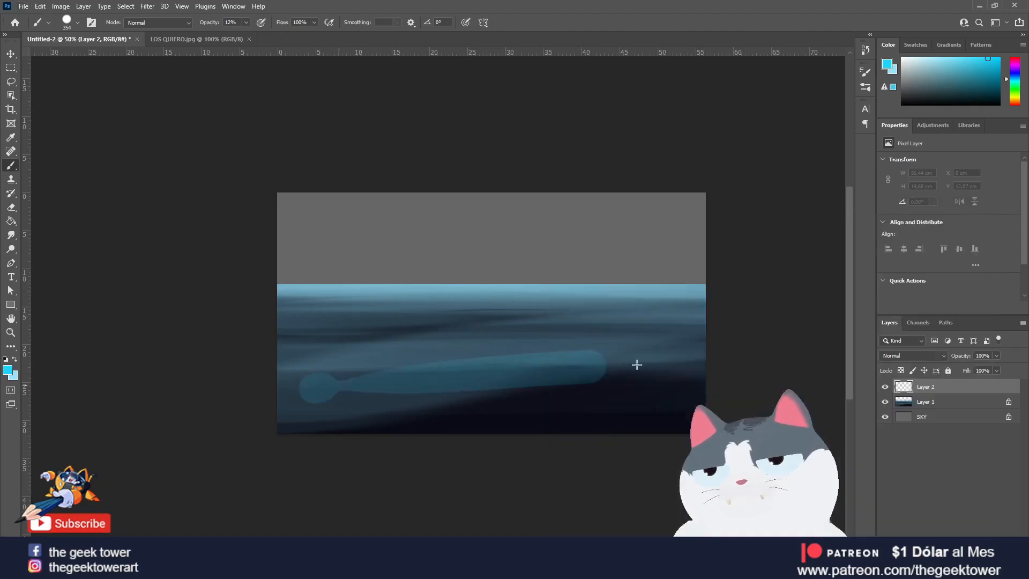
{"action": "key", "text": "ctrl+z"}
{"action": "right_click", "coordinate": [443, 279]}
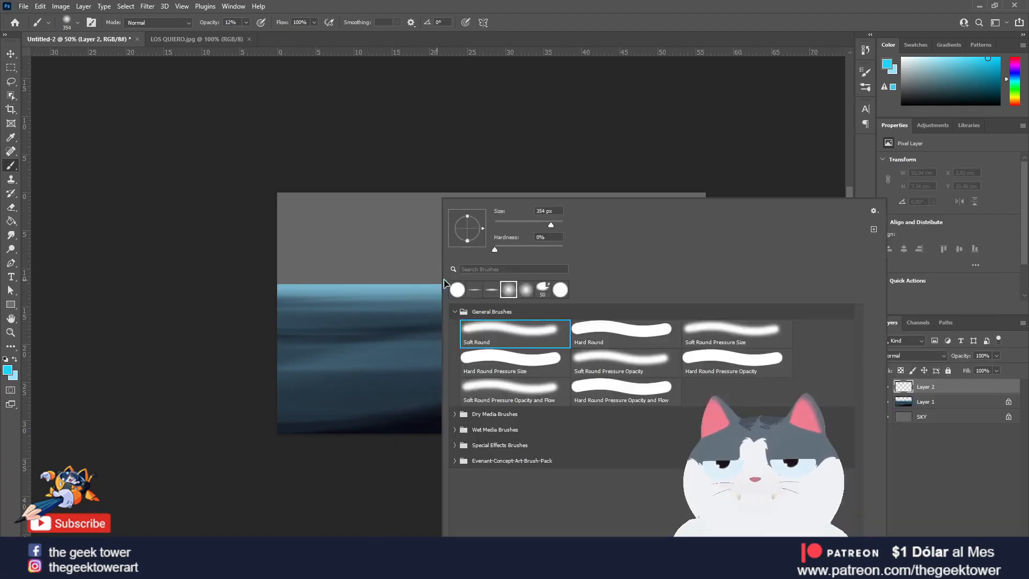
Step: Paint soft horizontal cyan strokes at 12% opacity across the full width of the water on Layer 2
{"action": "left_click_drag", "start_coordinate": [370, 309], "coordinate": [737, 342]}
{"action": "left_click_drag", "start_coordinate": [316, 365], "coordinate": [767, 374]}
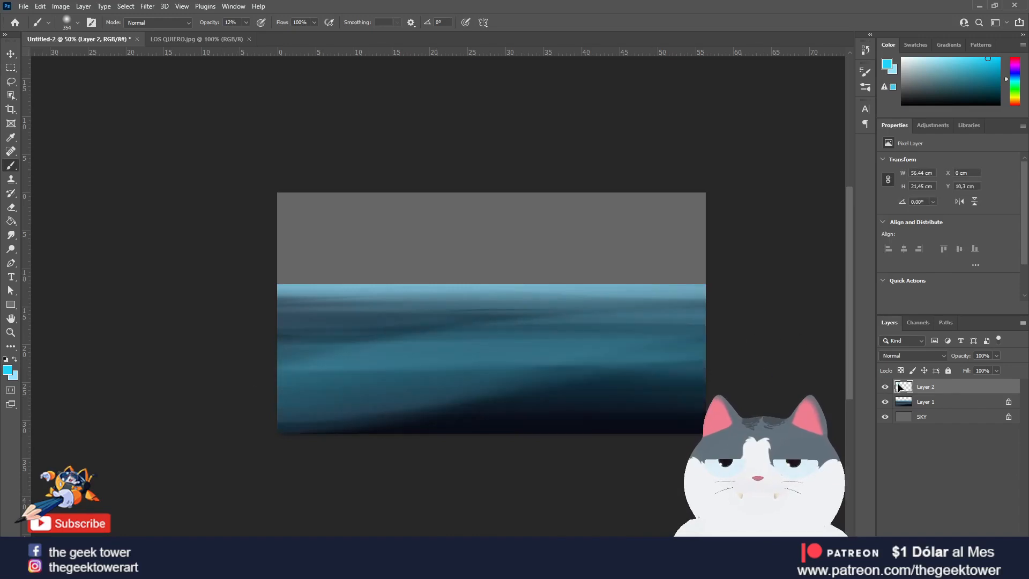
{"action": "left_click_drag", "start_coordinate": [249, 335], "coordinate": [864, 316]}
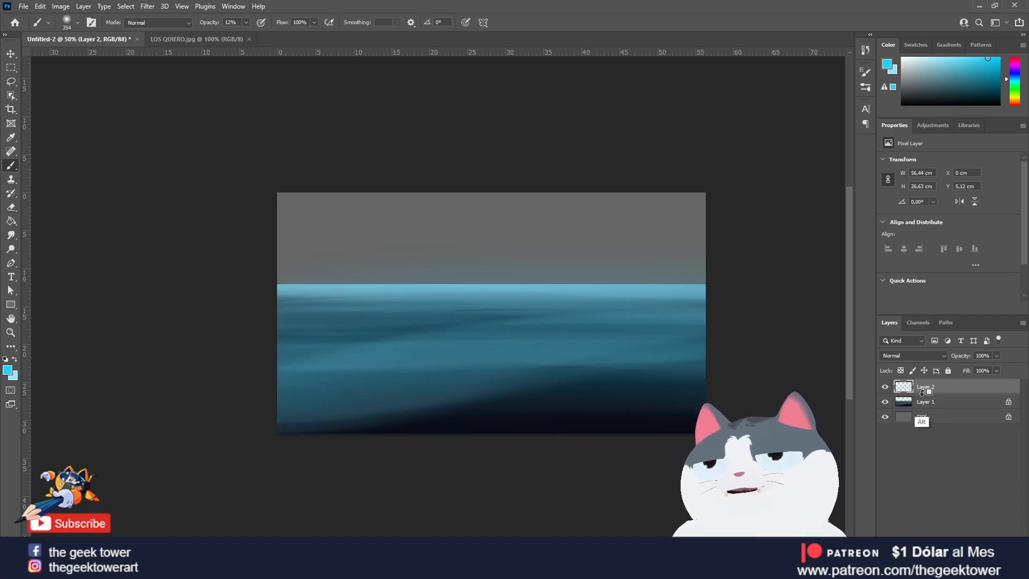
Step: Clip Layer 2 to Layer 1 so the cyan paint is confined to the water
{"action": "scroll", "coordinate": [922, 397], "scroll_direction": "up", "scroll_amount": 5}
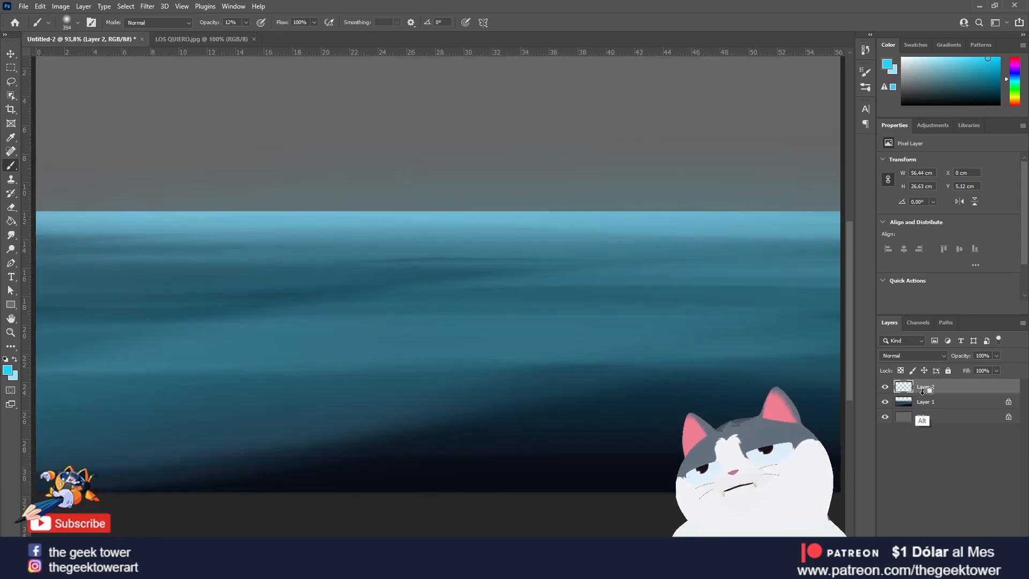
{"action": "left_click", "coordinate": [923, 391], "text": "alt"}
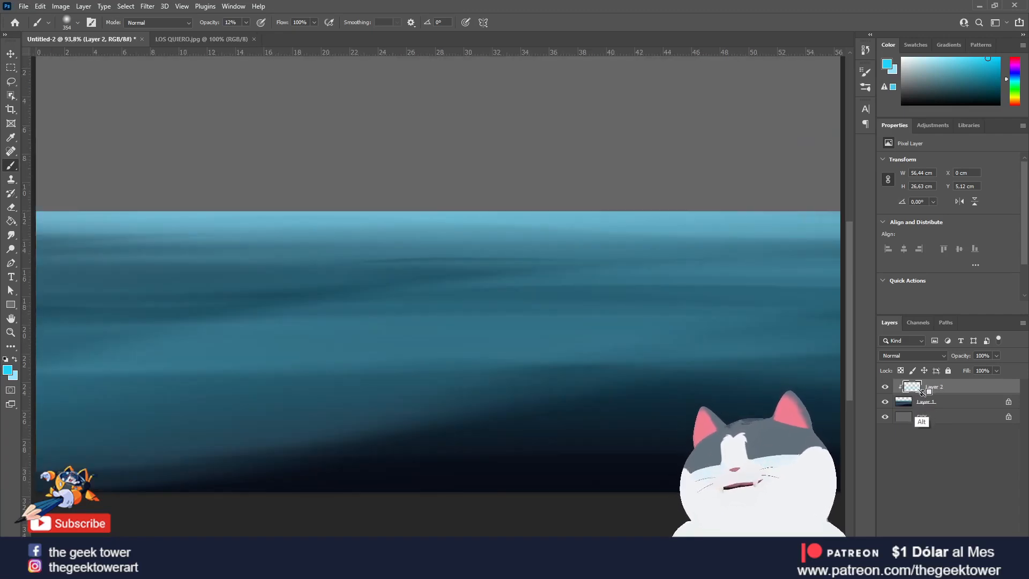
{"action": "scroll", "coordinate": [661, 278], "scroll_direction": "down", "scroll_amount": 3}
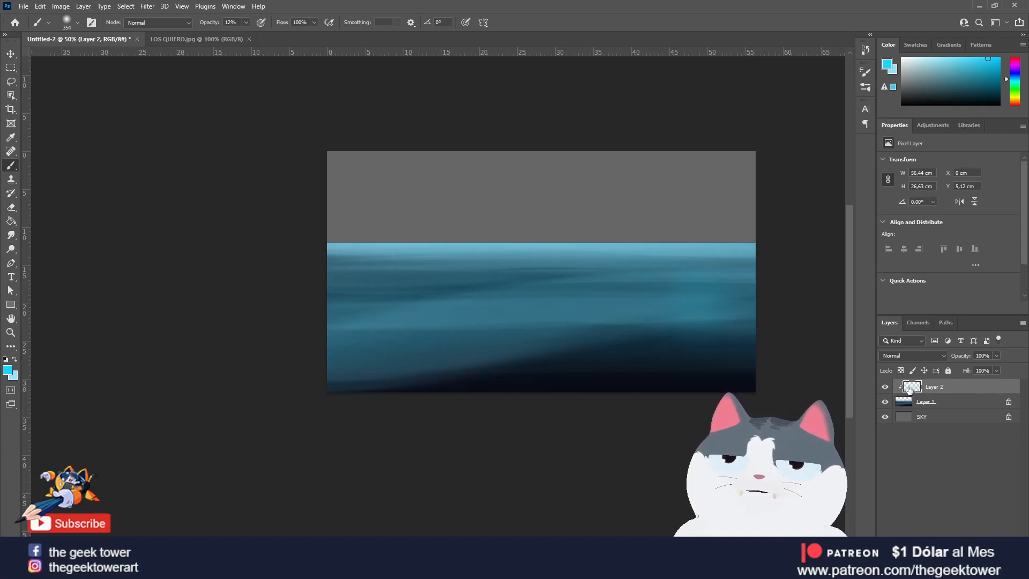
Step: Compare the water with and without the cyan paint by hiding and showing Layer 2
{"action": "left_click", "coordinate": [885, 389]}
{"action": "left_click", "coordinate": [884, 389]}
{"action": "left_click", "coordinate": [885, 389]}
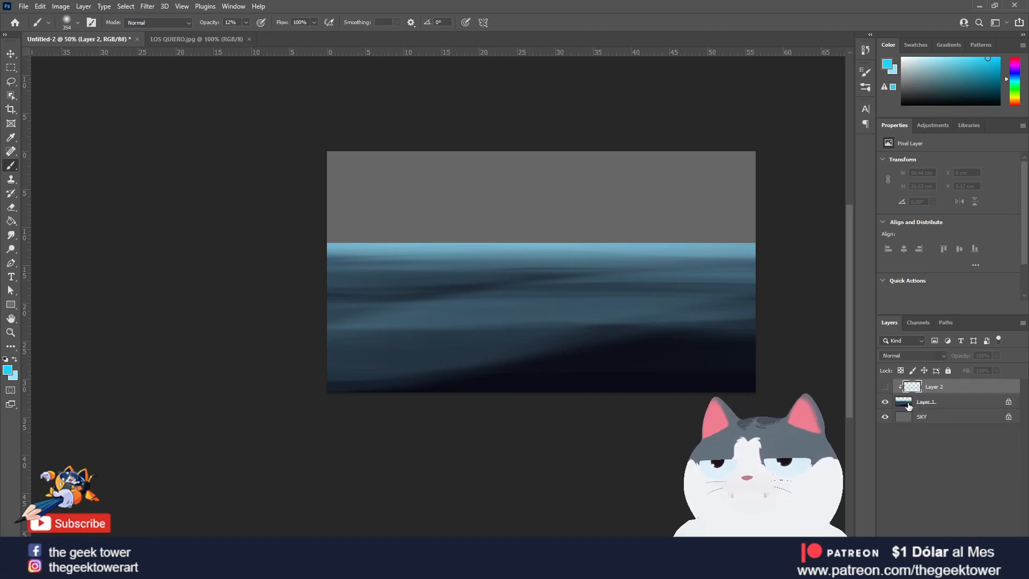
{"action": "left_click", "coordinate": [884, 387]}
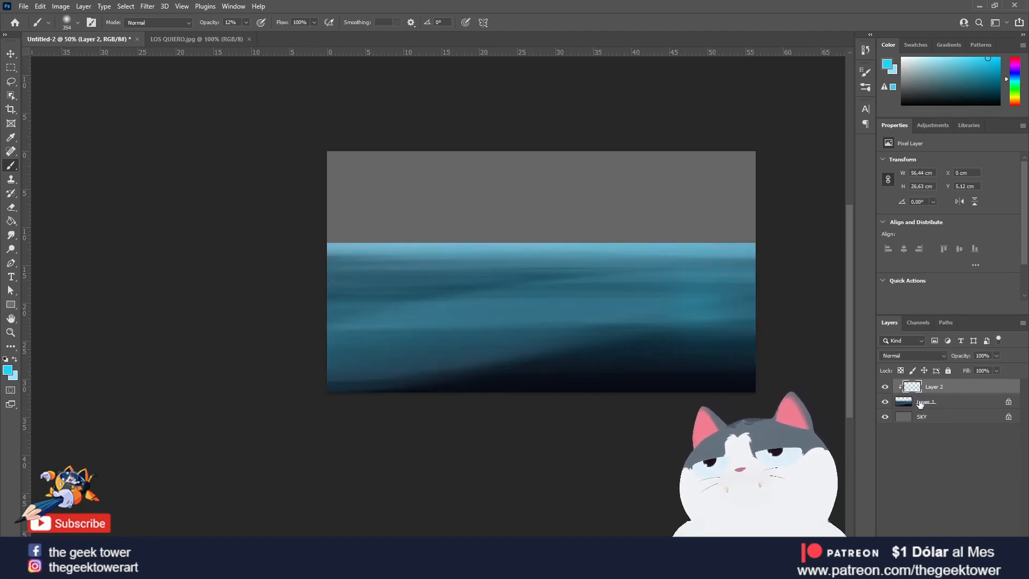
Step: Rename Layer 1 as ICE and the clipped Layer 2 as REFLECTION 1
{"action": "double_click", "coordinate": [920, 403]}
{"action": "type", "text": "ice"}
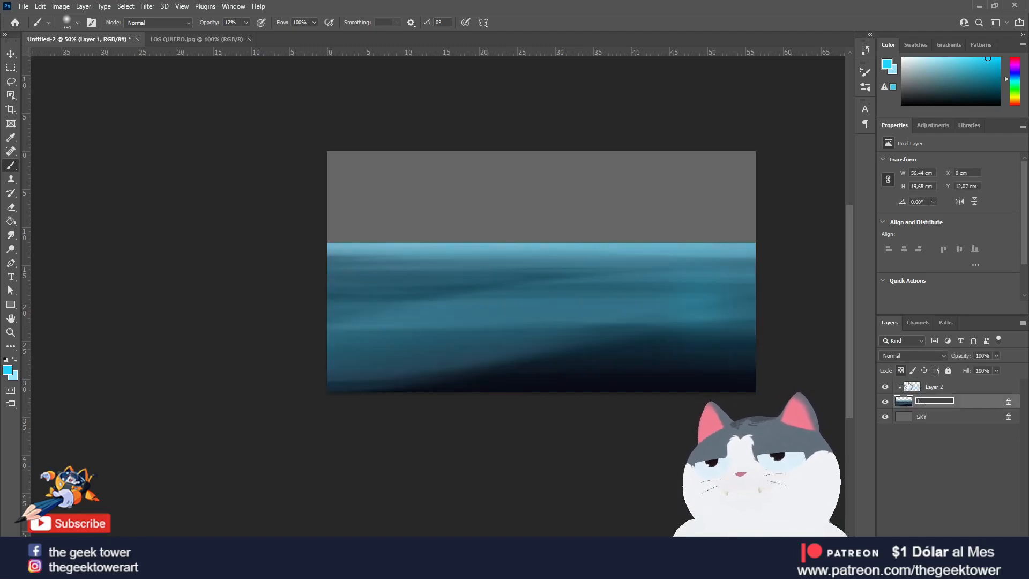
{"action": "key", "text": "Return"}
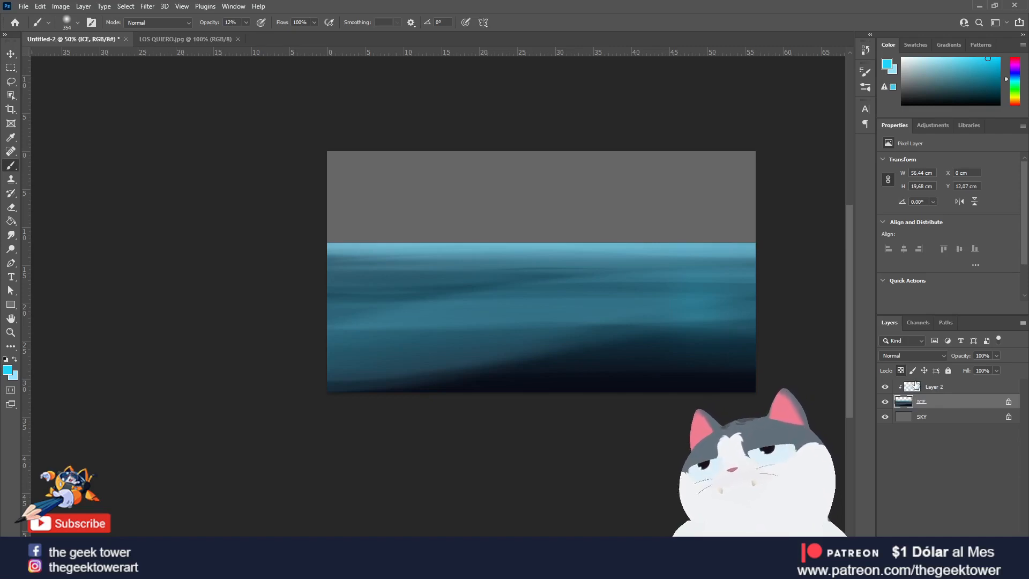
{"action": "double_click", "coordinate": [933, 386]}
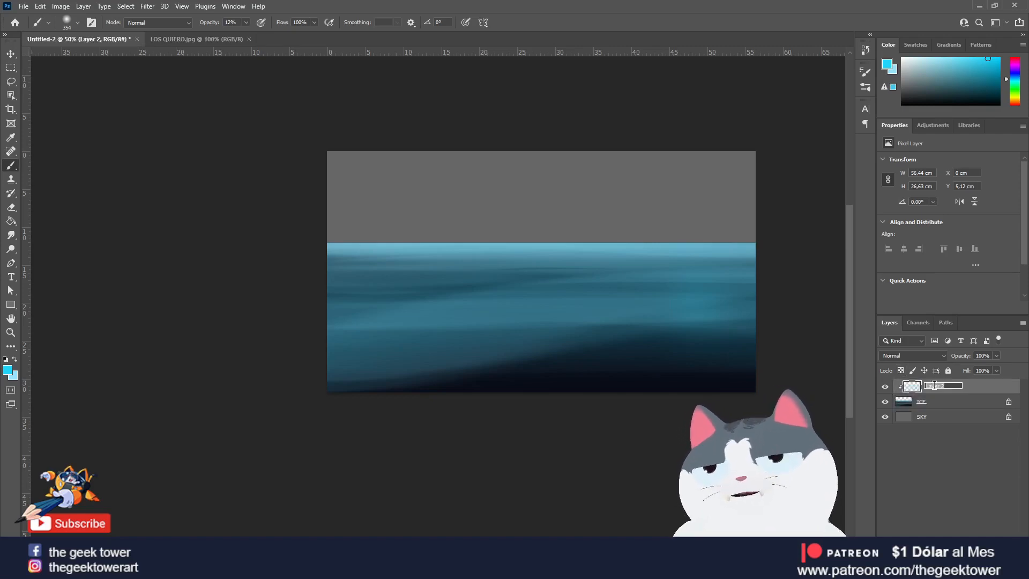
{"action": "type", "text": "REFLECTION 1"}
{"action": "key", "text": "Return"}
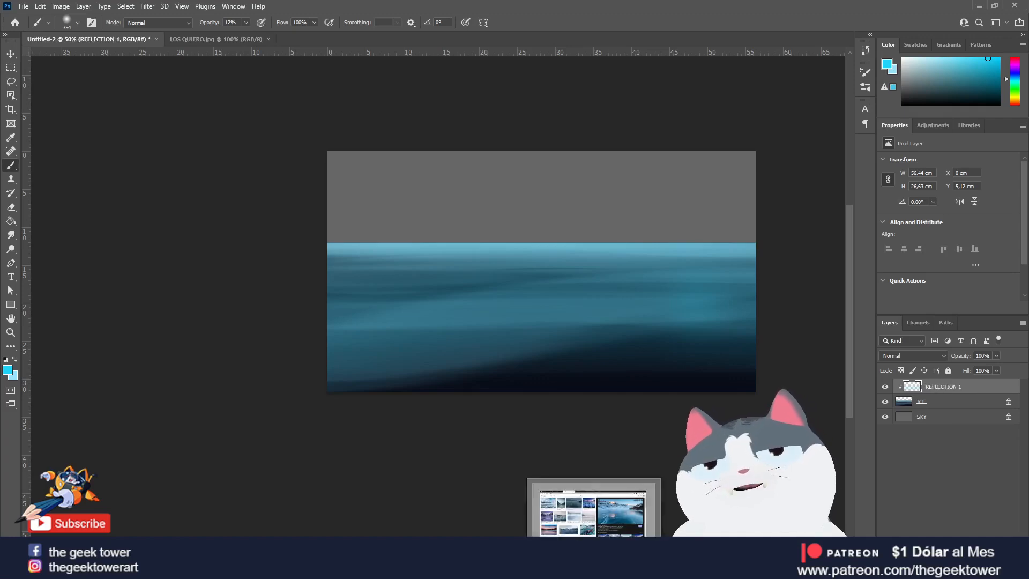
Step: Create a new layer above REFLECTION 1 and name it REFLEJOS 2
{"action": "key", "text": "ctrl+alt+shift+n"}
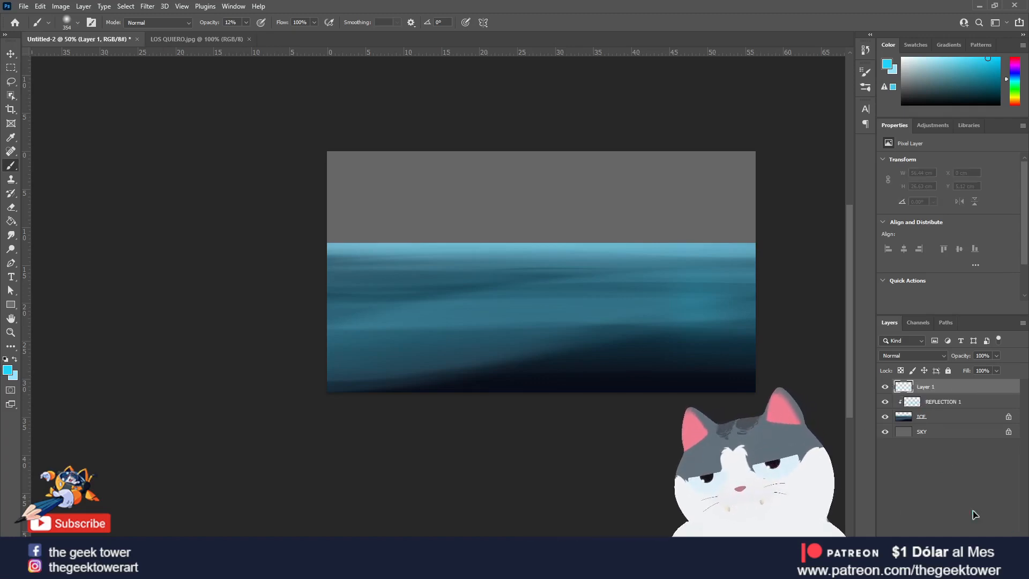
{"action": "double_click", "coordinate": [923, 387]}
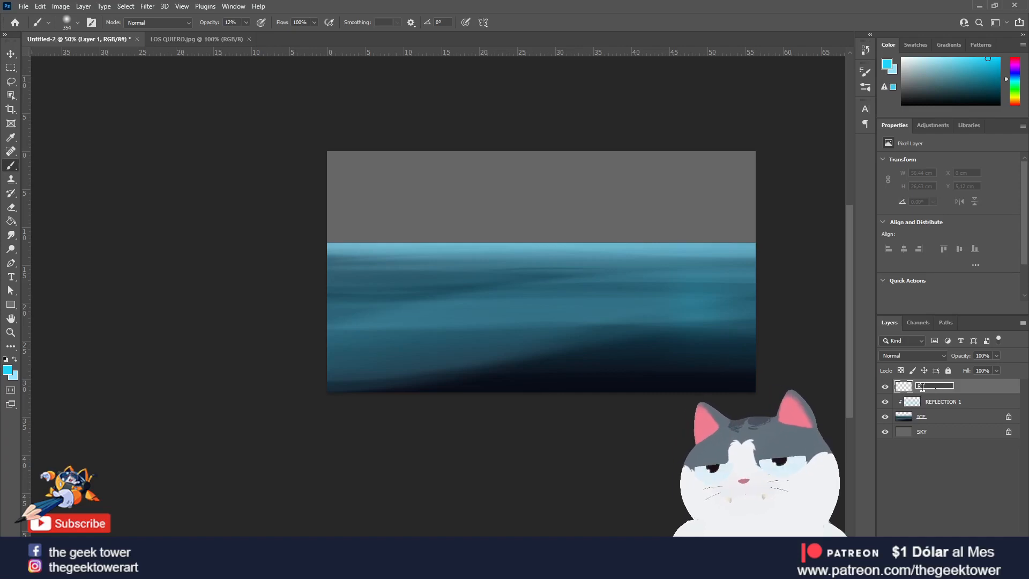
{"action": "type", "text": "REFLEJOS 2"}
{"action": "key", "text": "Return"}
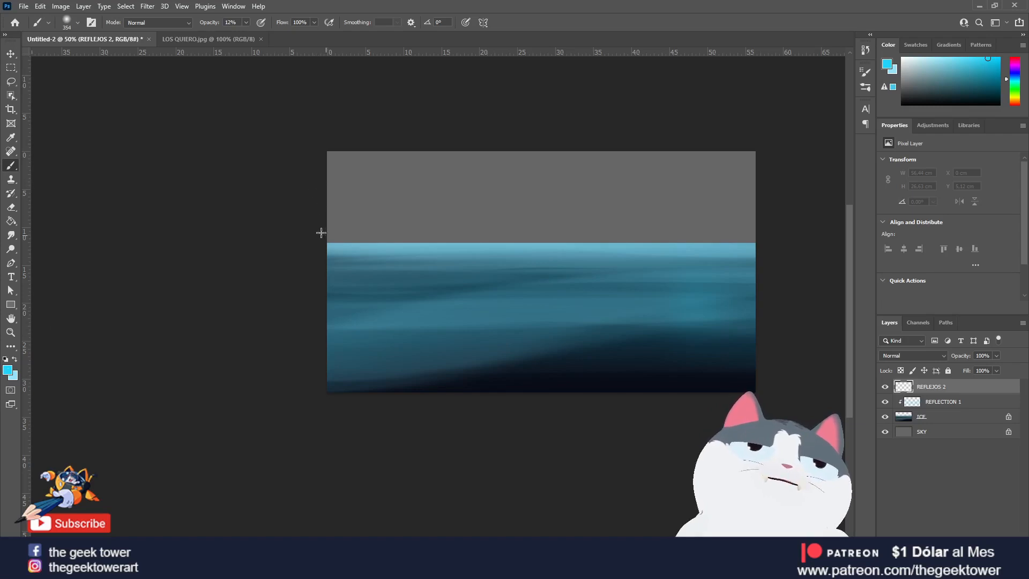
{"action": "left_click", "coordinate": [4, 370]}
{"action": "left_click", "coordinate": [167, 483]}
{"action": "left_click", "coordinate": [316, 368]}
{"action": "mouse_move", "coordinate": [382, 155]}
{"action": "left_mouse_down"}
{"action": "mouse_move", "coordinate": [410, 165]}
{"action": "mouse_move", "coordinate": [436, 208]}
{"action": "mouse_move", "coordinate": [466, 227]}
{"action": "left_mouse_up"}
{"action": "key", "text": "ctrl+z"}
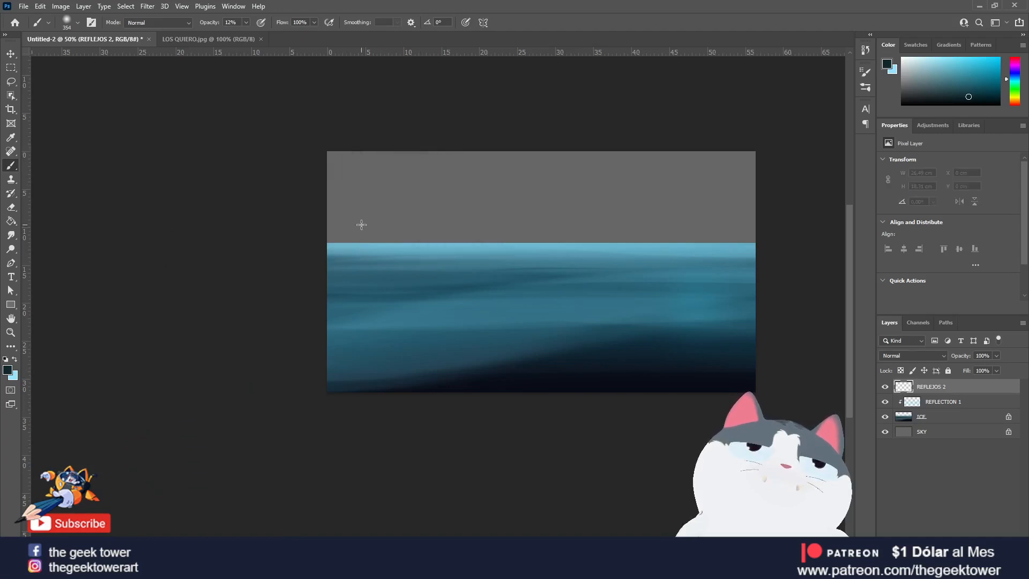
Step: Try outlining rock shapes along the horizon and their vertical reflections with the Lasso tool, and clear the selection
{"action": "key", "text": "l"}
{"action": "mouse_move", "coordinate": [359, 154]}
{"action": "left_mouse_down"}
{"action": "mouse_move", "coordinate": [522, 242]}
{"action": "mouse_move", "coordinate": [466, 261]}
{"action": "mouse_move", "coordinate": [310, 257]}
{"action": "left_mouse_up"}
{"action": "mouse_move", "coordinate": [595, 247]}
{"action": "left_mouse_down"}
{"action": "mouse_move", "coordinate": [661, 218]}
{"action": "mouse_move", "coordinate": [691, 257]}
{"action": "left_mouse_up"}
{"action": "mouse_move", "coordinate": [546, 247]}
{"action": "left_mouse_down"}
{"action": "mouse_move", "coordinate": [578, 238]}
{"action": "mouse_move", "coordinate": [542, 251]}
{"action": "mouse_move", "coordinate": [520, 289]}
{"action": "mouse_move", "coordinate": [512, 455]}
{"action": "mouse_move", "coordinate": [440, 452]}
{"action": "mouse_move", "coordinate": [453, 258]}
{"action": "mouse_move", "coordinate": [393, 460]}
{"action": "mouse_move", "coordinate": [358, 262]}
{"action": "left_mouse_up"}
{"action": "right_click", "coordinate": [601, 206]}
{"action": "left_click", "coordinate": [631, 212]}
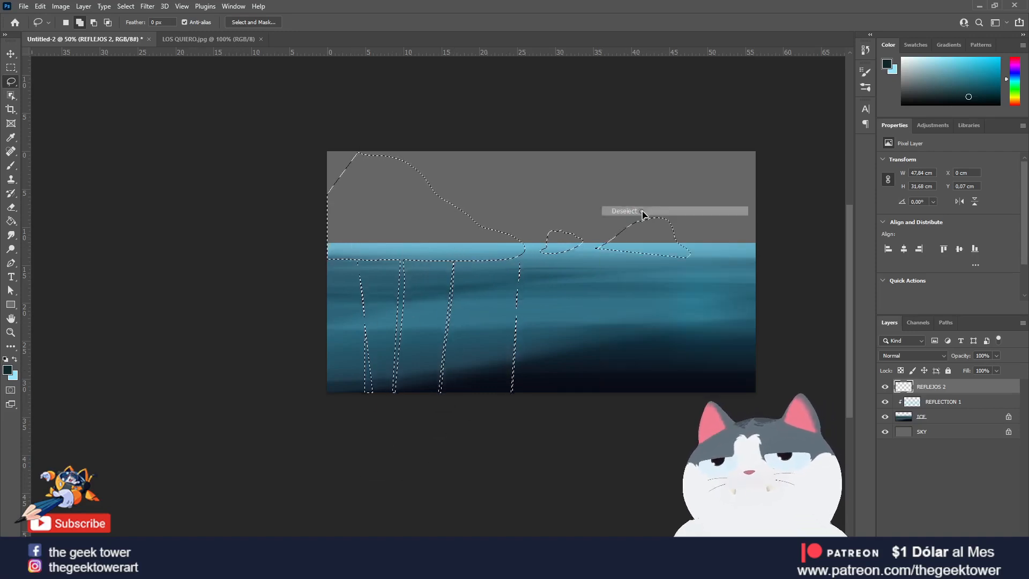
{"action": "left_click", "coordinate": [993, 512]}
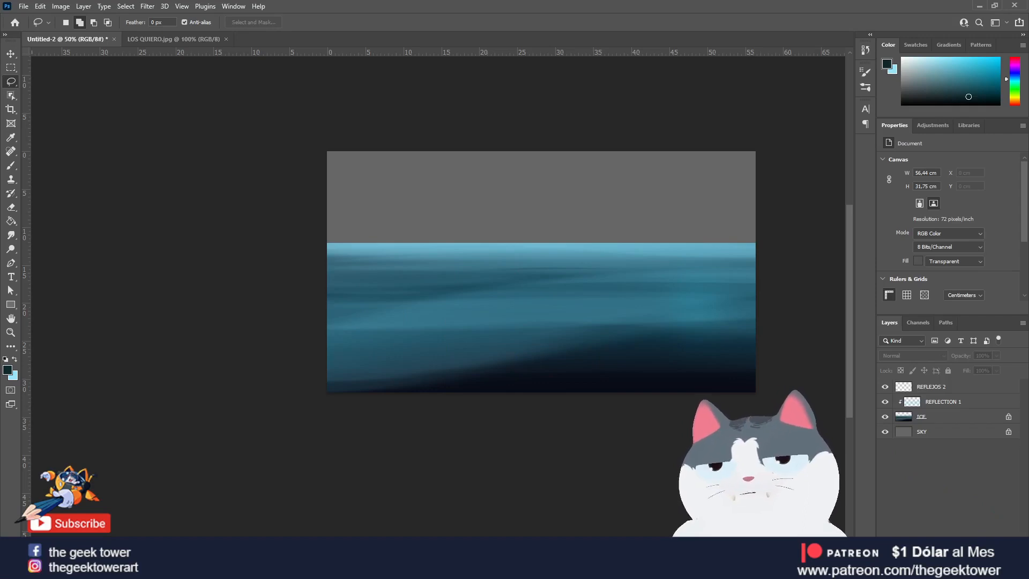
{"action": "key", "text": "ctrl+shift+alt+n"}
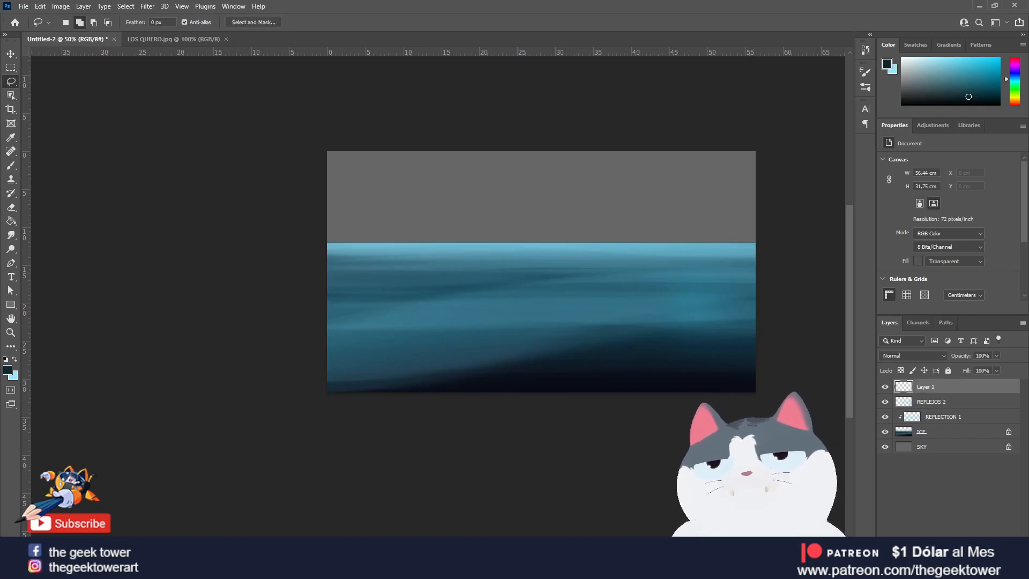
{"action": "key", "text": "ctrl+z"}
Step: Rename the REFLEJOS 2 layer as REFLECTION 2
{"action": "left_click", "coordinate": [928, 387]}
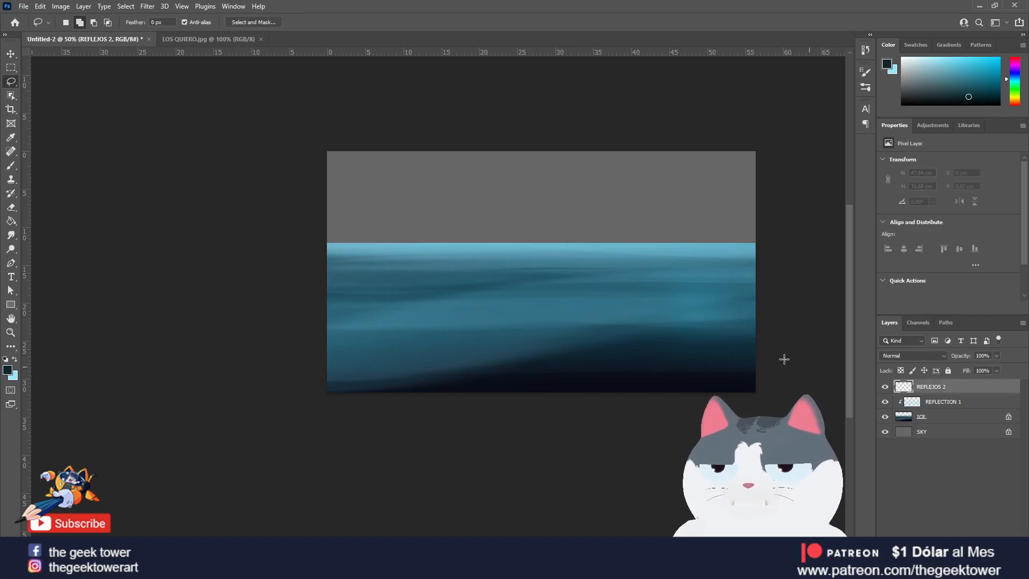
{"action": "double_click", "coordinate": [933, 387]}
{"action": "type", "text": "R"}
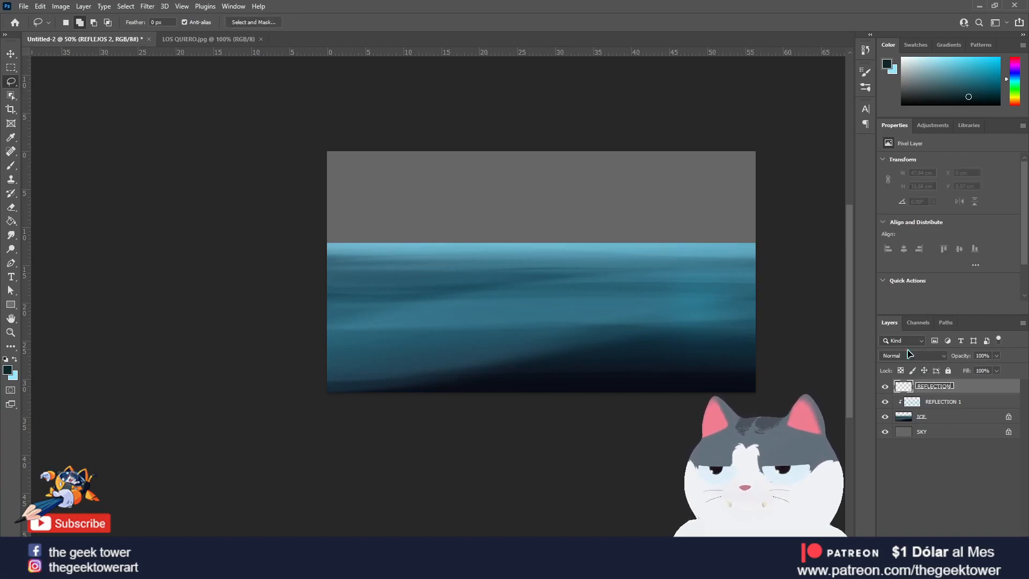
{"action": "key", "text": "Return"}
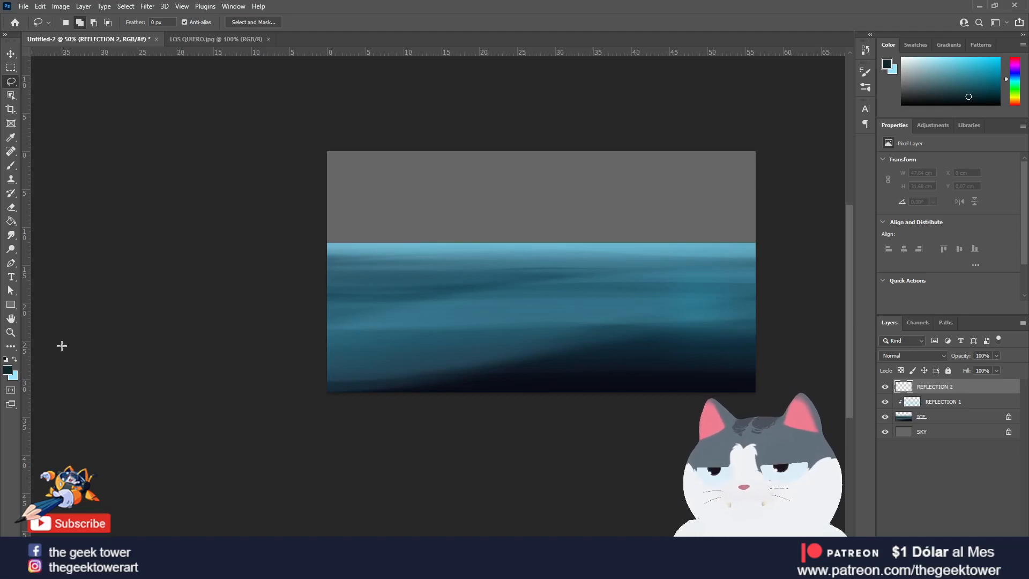
Step: Select four tall rectangular strips of different widths, running from the sky down to the canvas's lower edge, with the Rectangular Marquee
{"action": "left_click", "coordinate": [11, 67]}
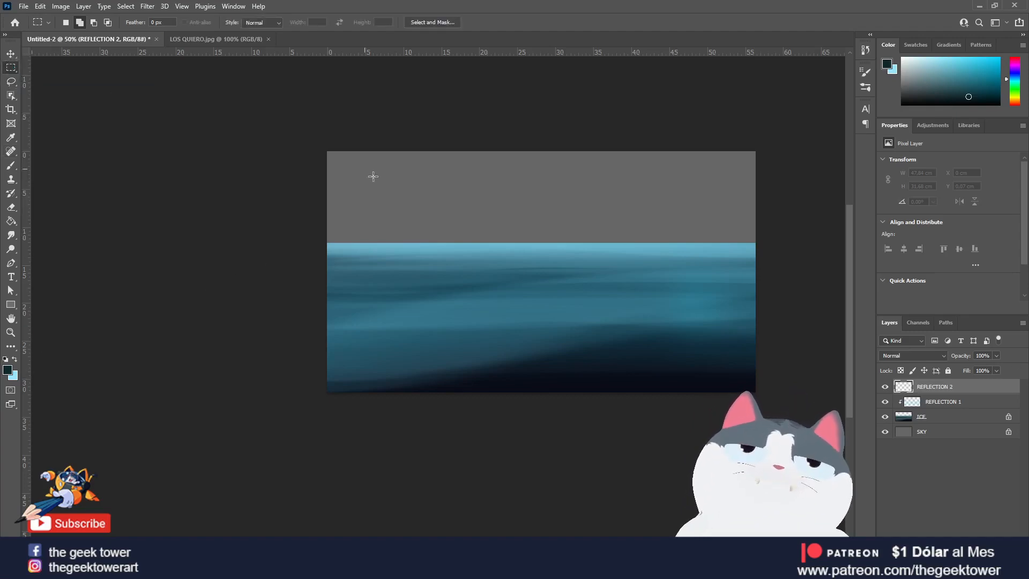
{"action": "left_click_drag", "start_coordinate": [359, 203], "coordinate": [430, 415]}
{"action": "left_click_drag", "start_coordinate": [614, 171], "coordinate": [743, 394]}
{"action": "left_click_drag", "start_coordinate": [510, 194], "coordinate": [545, 425]}
{"action": "left_click_drag", "start_coordinate": [449, 216], "coordinate": [459, 408]}
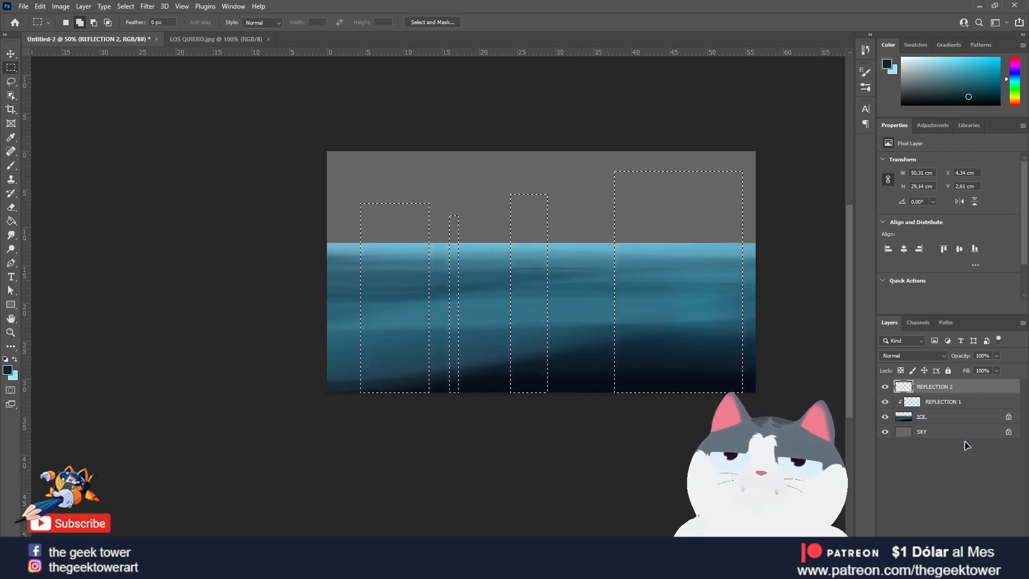
Step: Prepare a white Soft Round brush with a size of 369 px, 0% hardness and 54% opacity
{"action": "left_click", "coordinate": [5, 359]}
{"action": "left_click", "coordinate": [15, 359]}
{"action": "key", "text": "b"}
{"action": "right_click", "coordinate": [443, 280]}
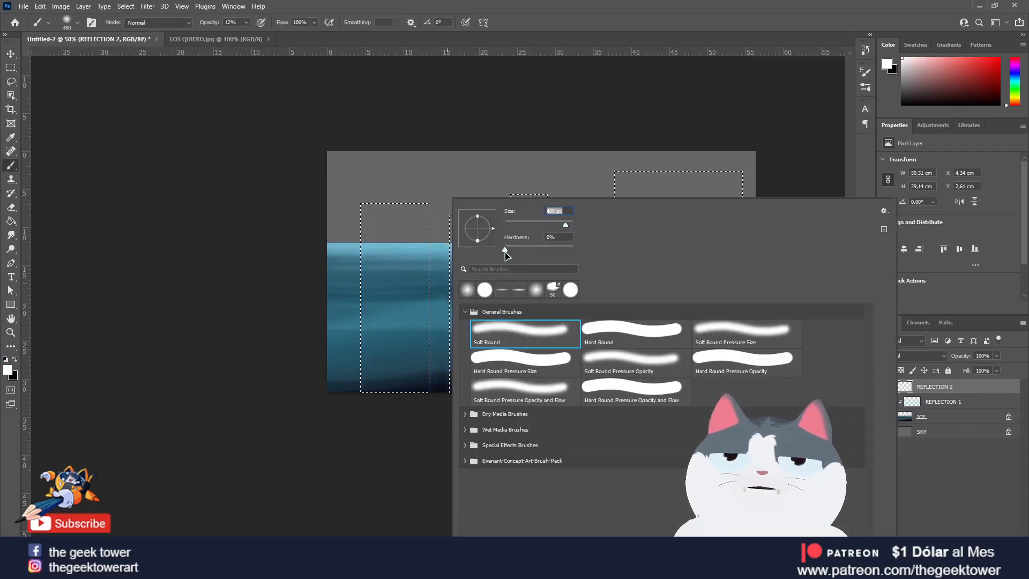
{"action": "left_click", "coordinate": [246, 22]}
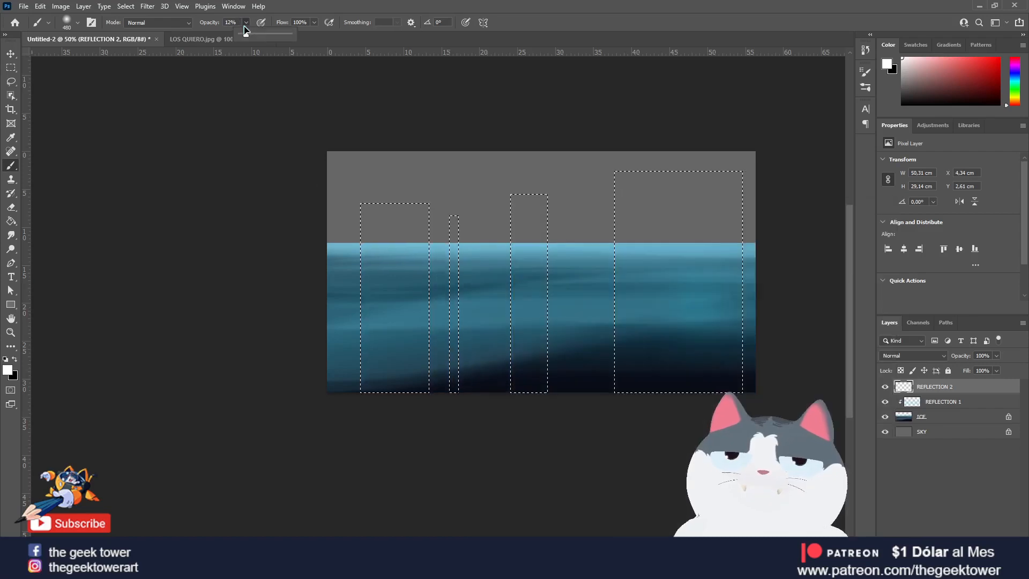
{"action": "left_click_drag", "start_coordinate": [246, 34], "coordinate": [270, 39]}
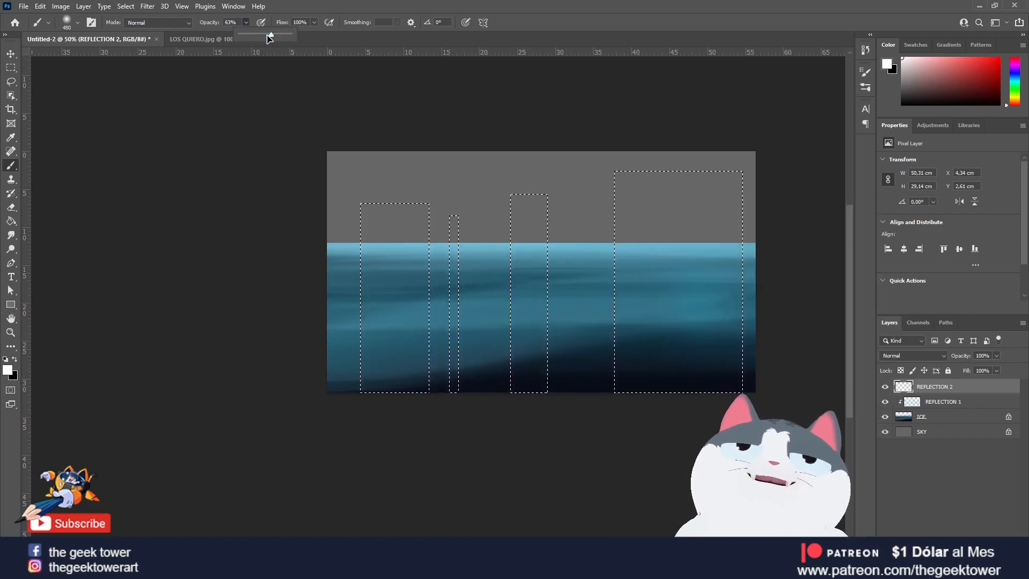
{"action": "left_click_drag", "start_coordinate": [392, 225], "coordinate": [367, 260]}
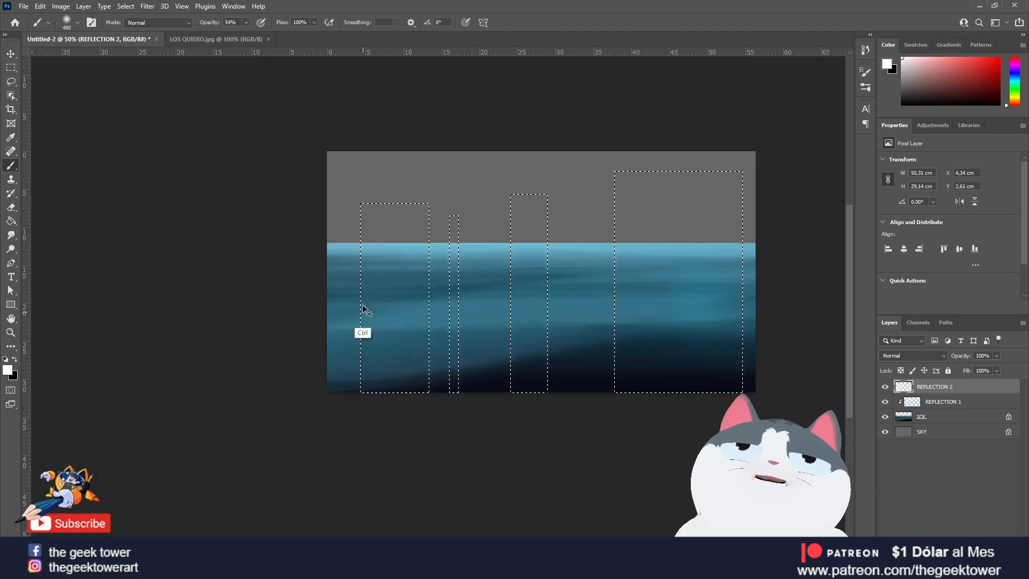
{"action": "right_click", "coordinate": [378, 198]}
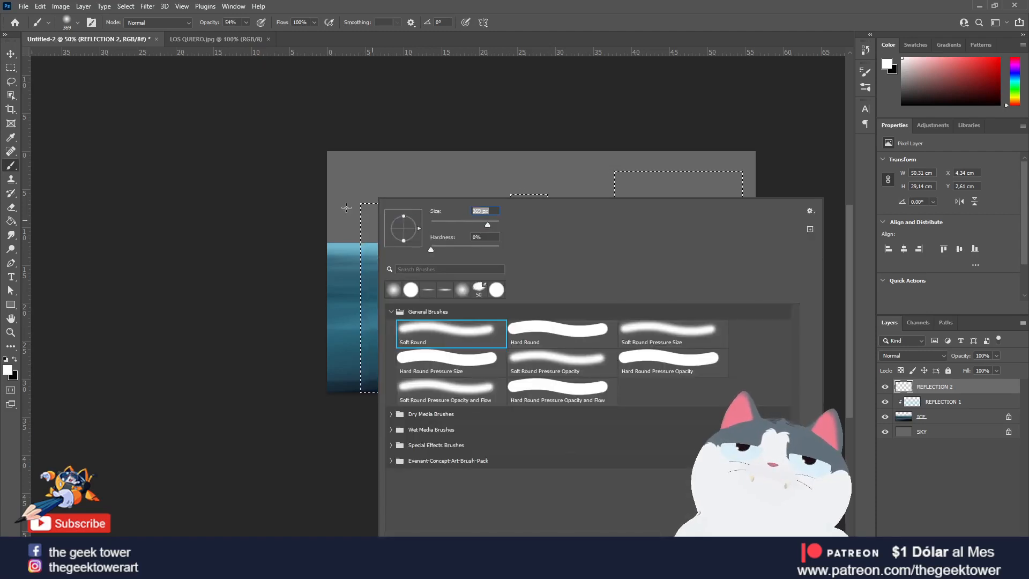
{"action": "key", "text": "Return"}
Step: Brush soft white gradients down the left edges of the leftmost and rightmost selected strips on REFLECTION 2
{"action": "mouse_move", "coordinate": [334, 304]}
{"action": "left_mouse_down"}
{"action": "mouse_move", "coordinate": [306, 355]}
{"action": "mouse_move", "coordinate": [315, 308]}
{"action": "left_mouse_up"}
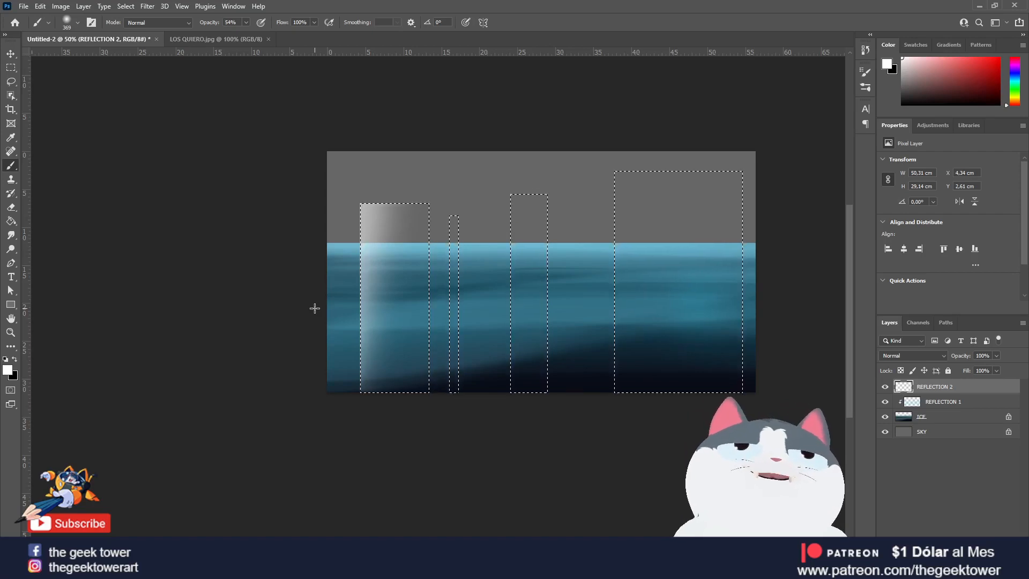
{"action": "mouse_move", "coordinate": [601, 188]}
{"action": "left_mouse_down"}
{"action": "mouse_move", "coordinate": [614, 170]}
{"action": "mouse_move", "coordinate": [602, 420]}
{"action": "left_mouse_up"}
Step: Try white gradients in the two middle strips, inspect their edges up close, and undo these strokes
{"action": "mouse_move", "coordinate": [493, 188]}
{"action": "left_mouse_down"}
{"action": "mouse_move", "coordinate": [494, 271]}
{"action": "mouse_move", "coordinate": [518, 278]}
{"action": "left_mouse_up"}
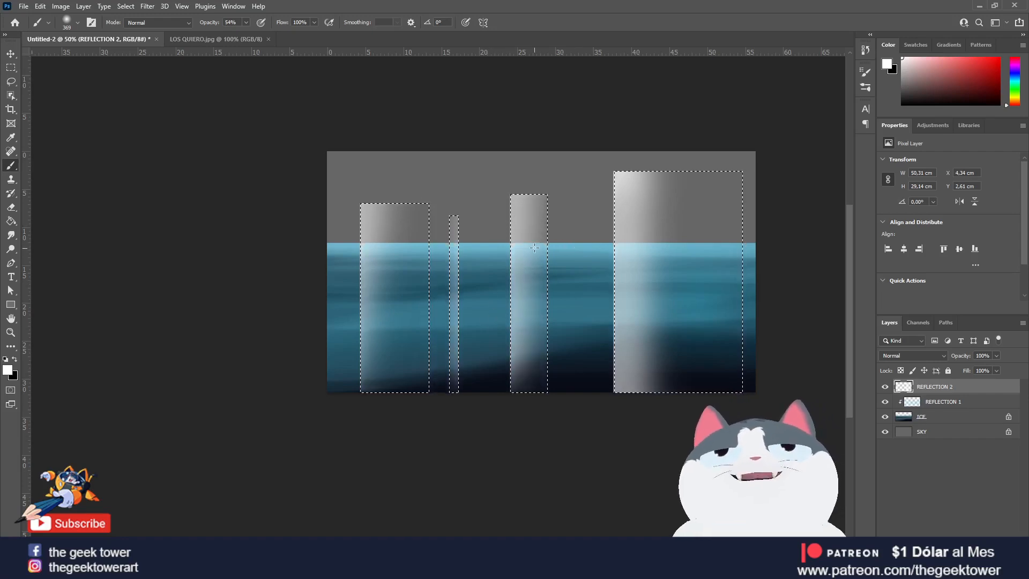
{"action": "left_click", "coordinate": [547, 225], "text": "ctrl"}
{"action": "left_click", "coordinate": [548, 224], "text": "ctrl"}
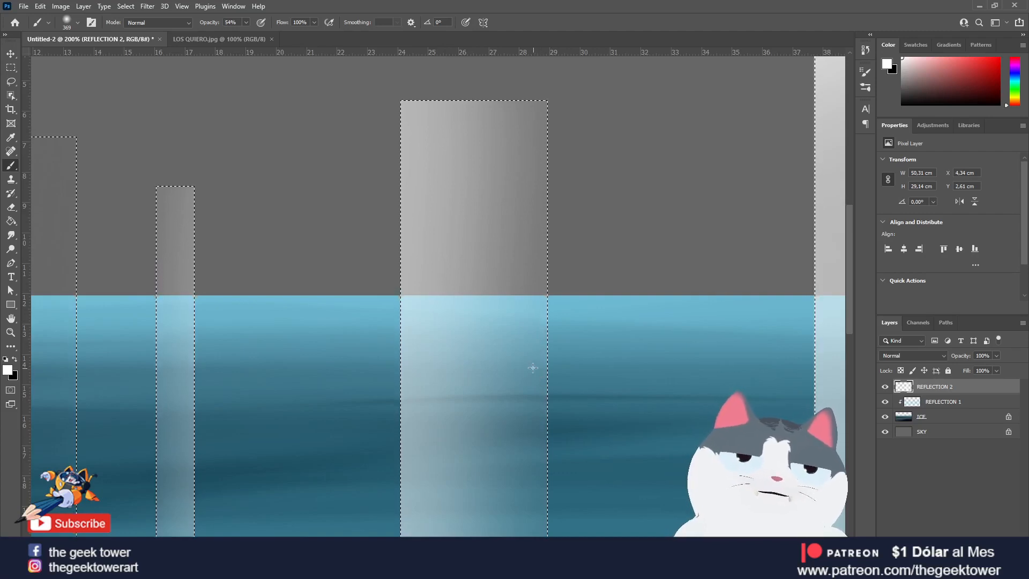
{"action": "left_click", "coordinate": [537, 348], "text": "ctrl+alt"}
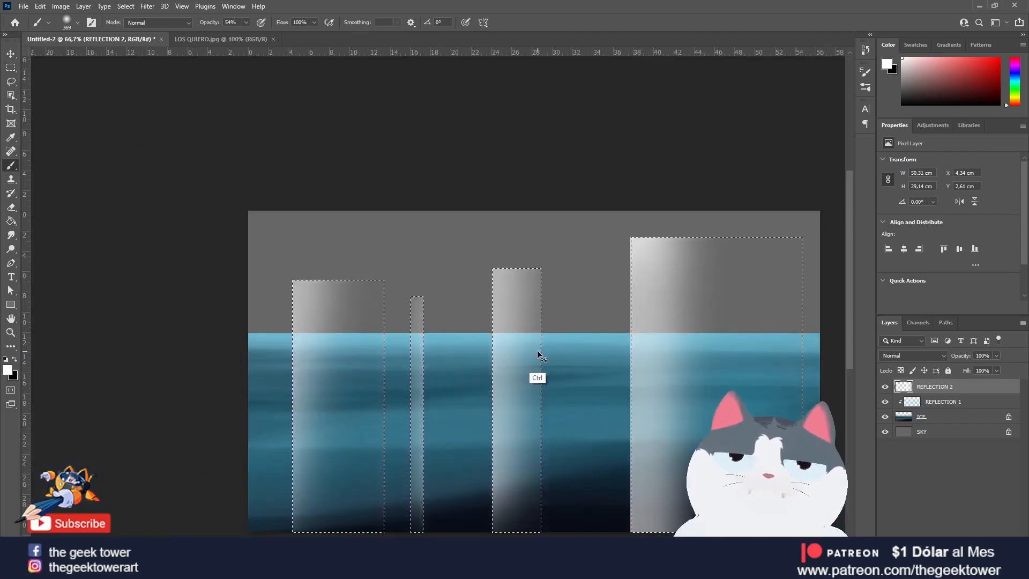
{"action": "key", "text": "ctrl+z"}
{"action": "key", "text": "ctrl+z"}
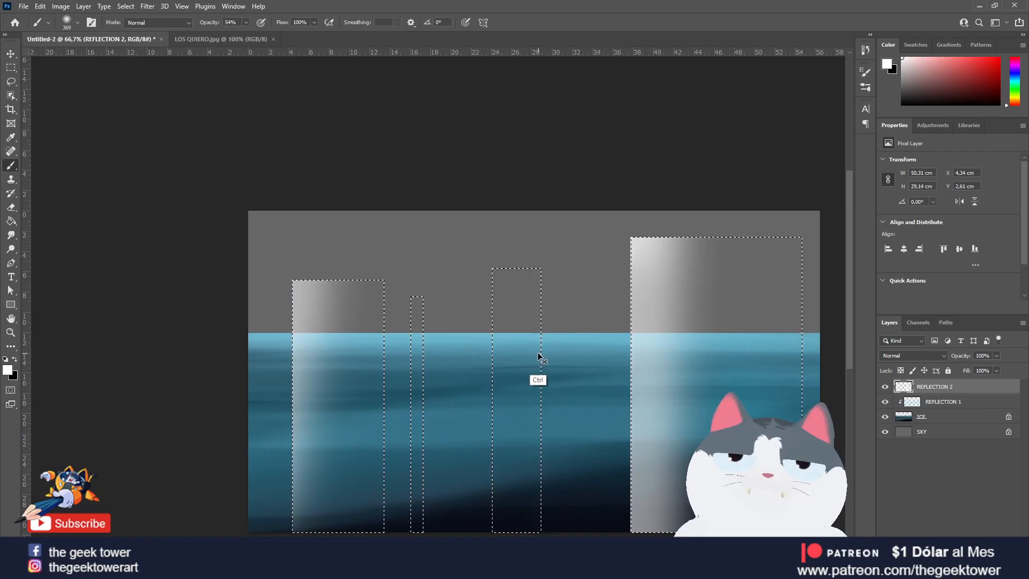
Step: Brush a soft white gradient down the left edge of the third selected strip with a 161 px brush
{"action": "right_click", "coordinate": [476, 249]}
{"action": "left_click_drag", "start_coordinate": [593, 225], "coordinate": [581, 226]}
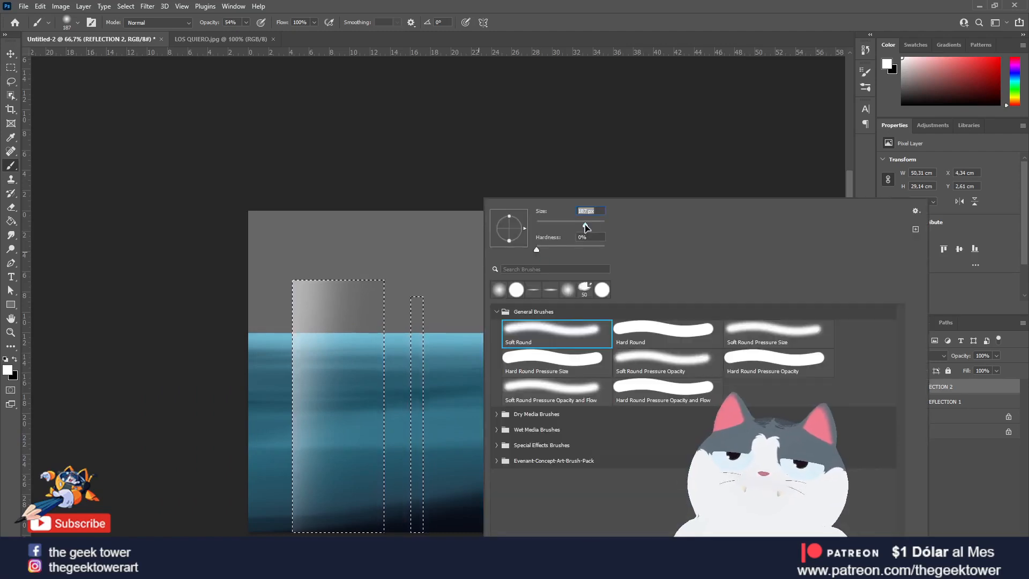
{"action": "left_click", "coordinate": [460, 288]}
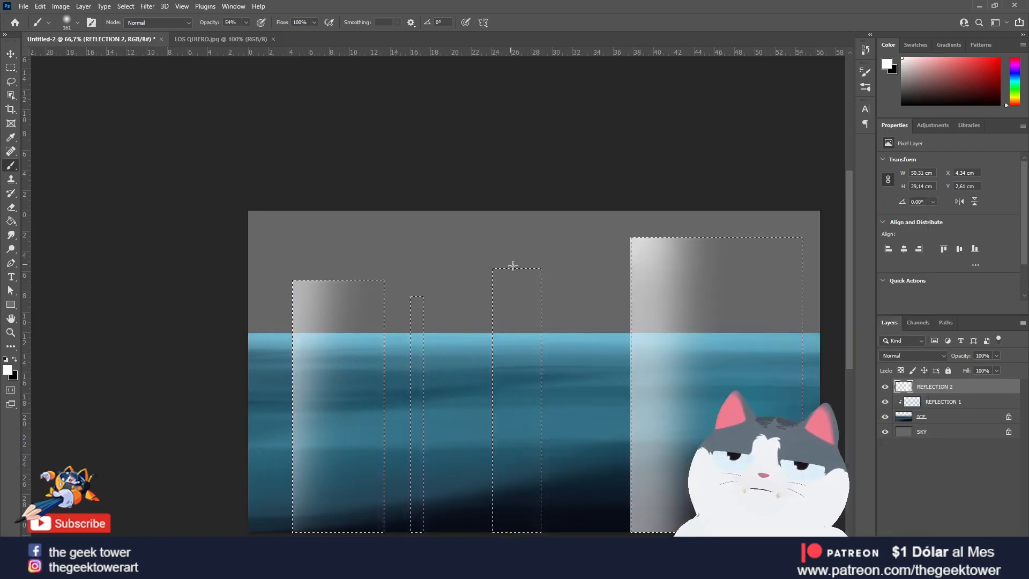
{"action": "left_click_drag", "start_coordinate": [493, 269], "coordinate": [473, 535]}
{"action": "key", "text": "ctrl+z"}
{"action": "left_click_drag", "start_coordinate": [485, 198], "coordinate": [464, 526]}
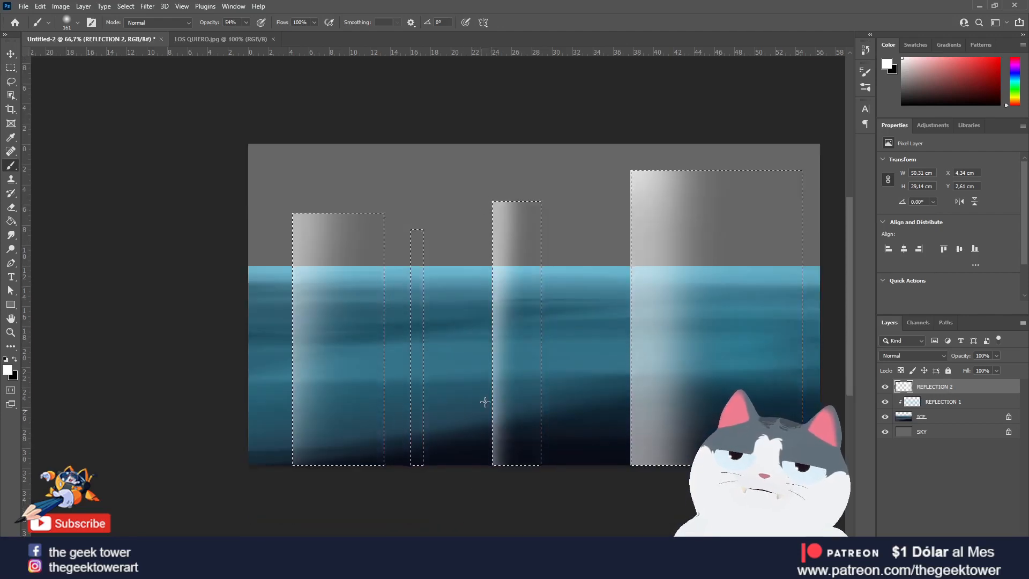
Step: Brush a white gradient down the left edge of the narrowest selected strip with a 53 px brush
{"action": "right_click", "coordinate": [429, 231]}
{"action": "left_click", "coordinate": [504, 225]}
{"action": "left_click", "coordinate": [411, 234]}
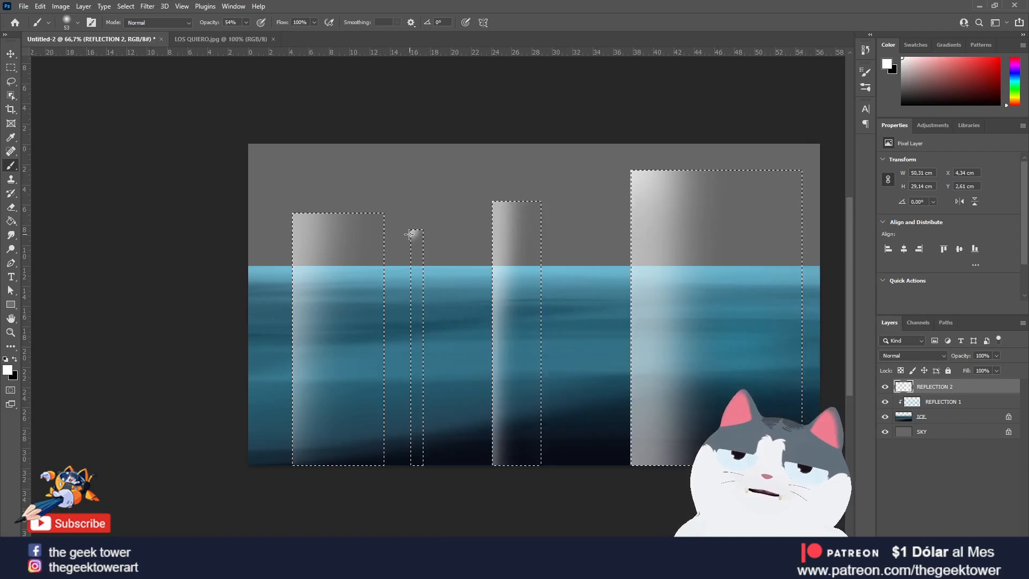
{"action": "left_click_drag", "start_coordinate": [408, 234], "coordinate": [400, 254]}
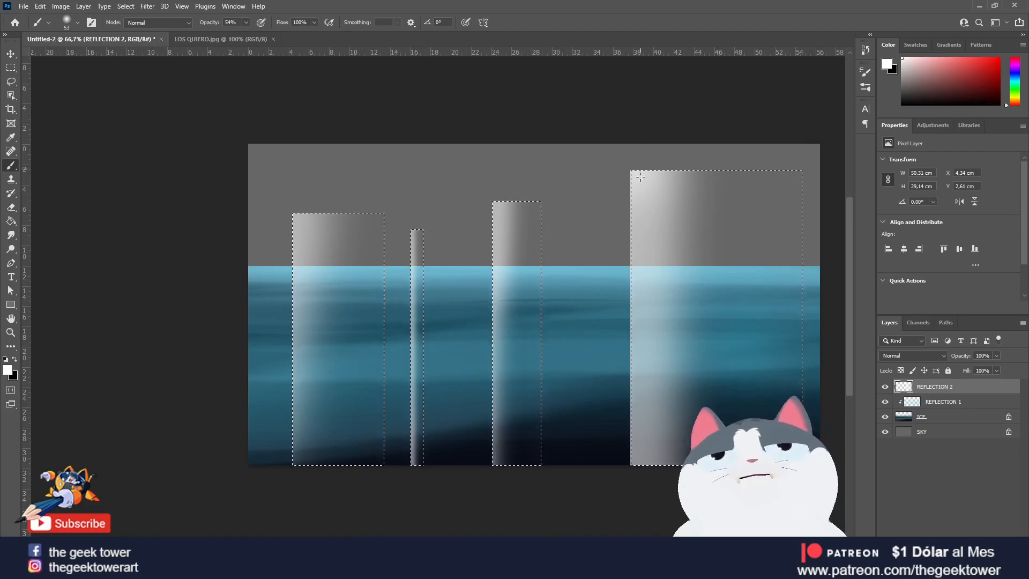
Step: Deselect the four rectangular strips
{"action": "key", "text": "l"}
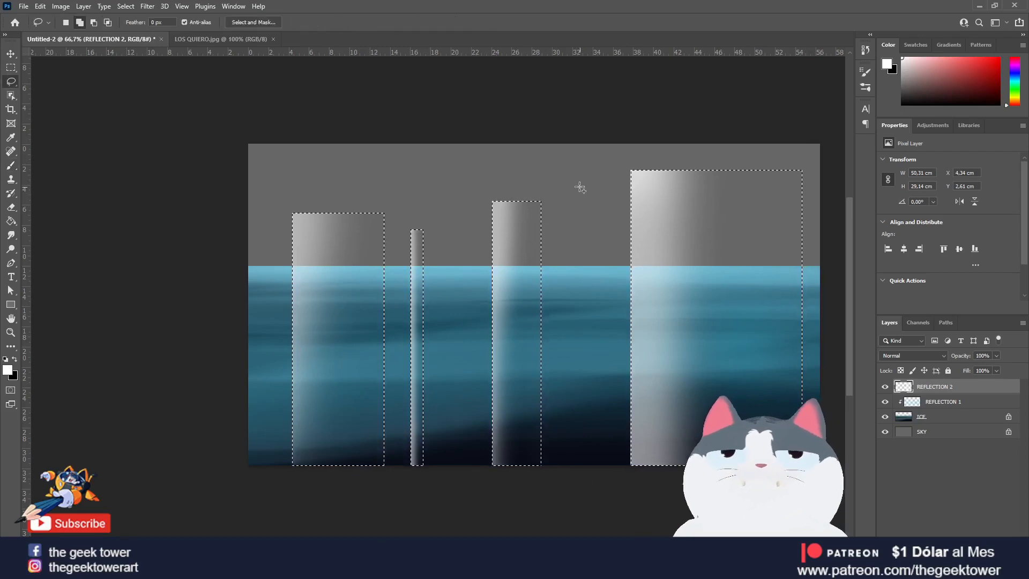
{"action": "right_click", "coordinate": [577, 187]}
{"action": "left_click", "coordinate": [597, 193]}
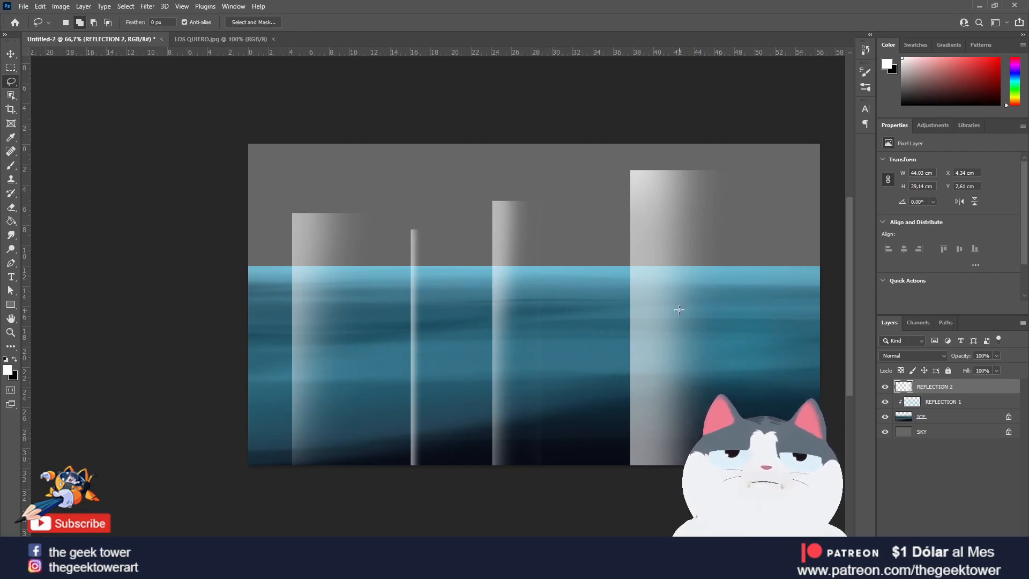
Step: Fade the right side of the third light strip on REFLECTION 2 with the soft Eraser along its full height
{"action": "left_click", "coordinate": [540, 227], "text": "ctrl"}
{"action": "key", "text": "e"}
{"action": "left_click_drag", "start_coordinate": [543, 183], "coordinate": [547, 413]}
{"action": "scroll", "coordinate": [530, 445], "scroll_direction": "down", "scroll_amount": 2}
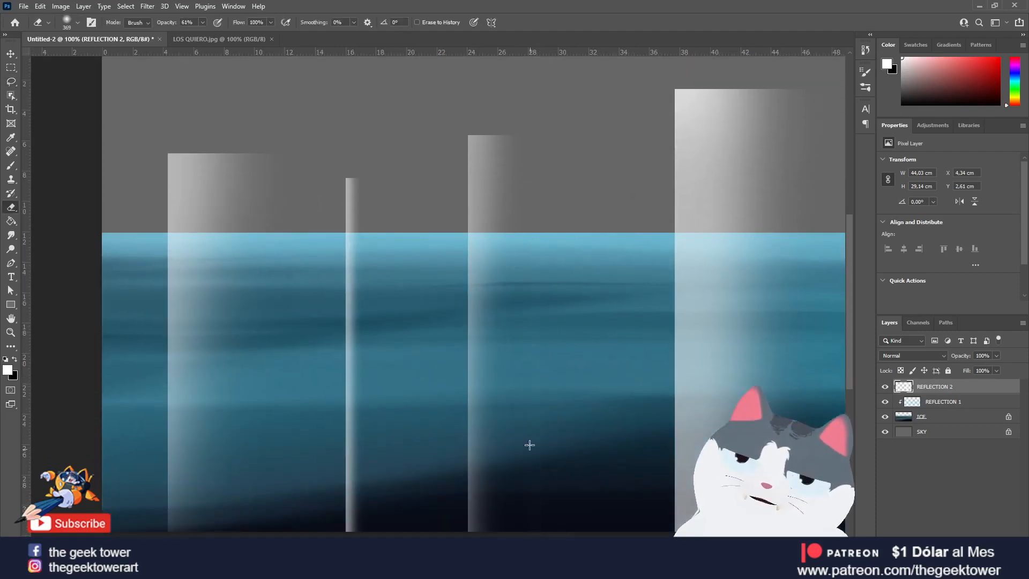
{"action": "left_click_drag", "start_coordinate": [543, 498], "coordinate": [554, 484]}
{"action": "left_click_drag", "start_coordinate": [565, 318], "coordinate": [552, 119]}
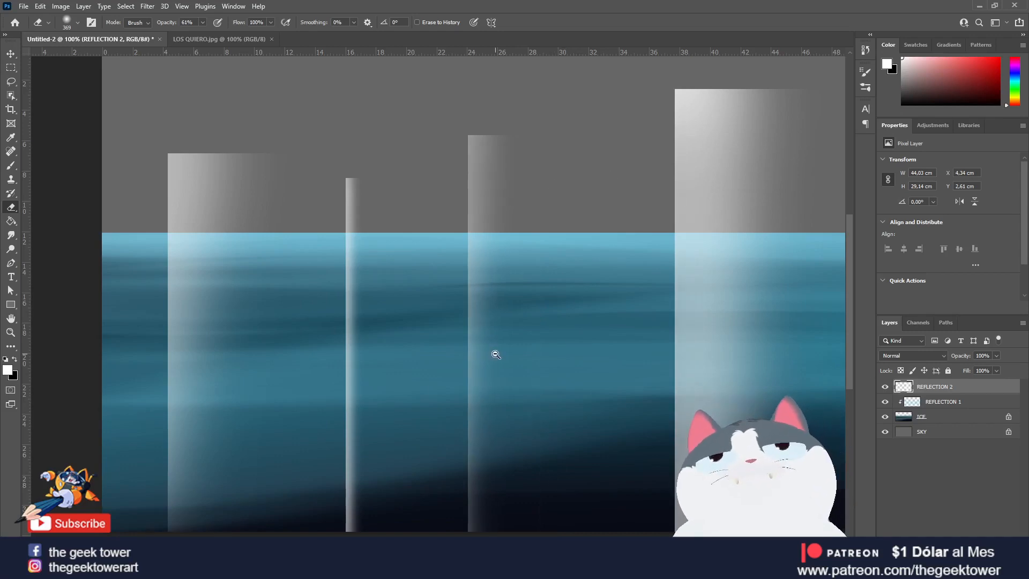
{"action": "scroll", "coordinate": [495, 354], "scroll_direction": "down", "scroll_amount": 2}
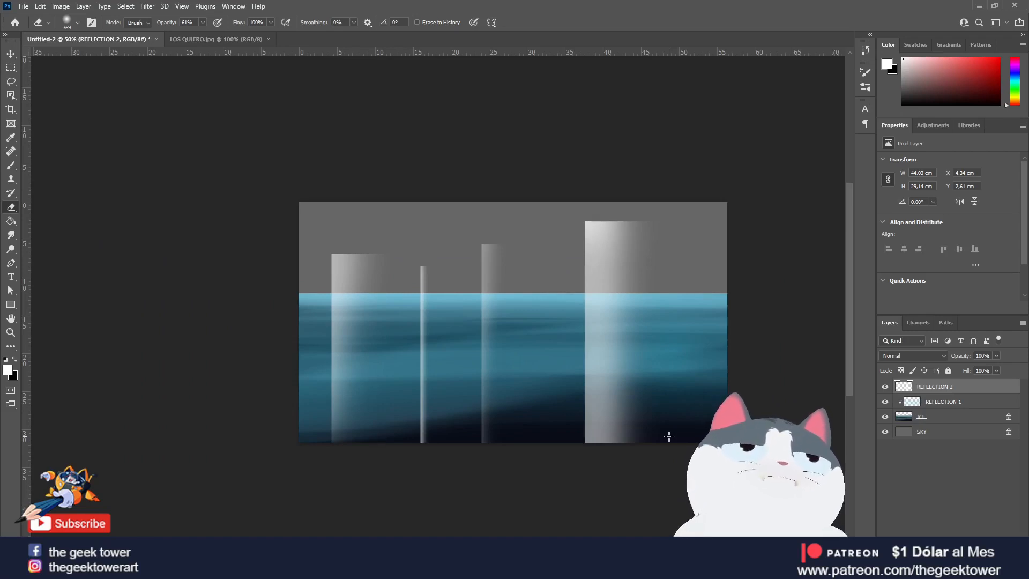
Step: Clip REFLECTION 2 to the ICE layer with its blend mode set to Overlay, and activate the Move tool
{"action": "left_click", "coordinate": [931, 393], "text": "alt"}
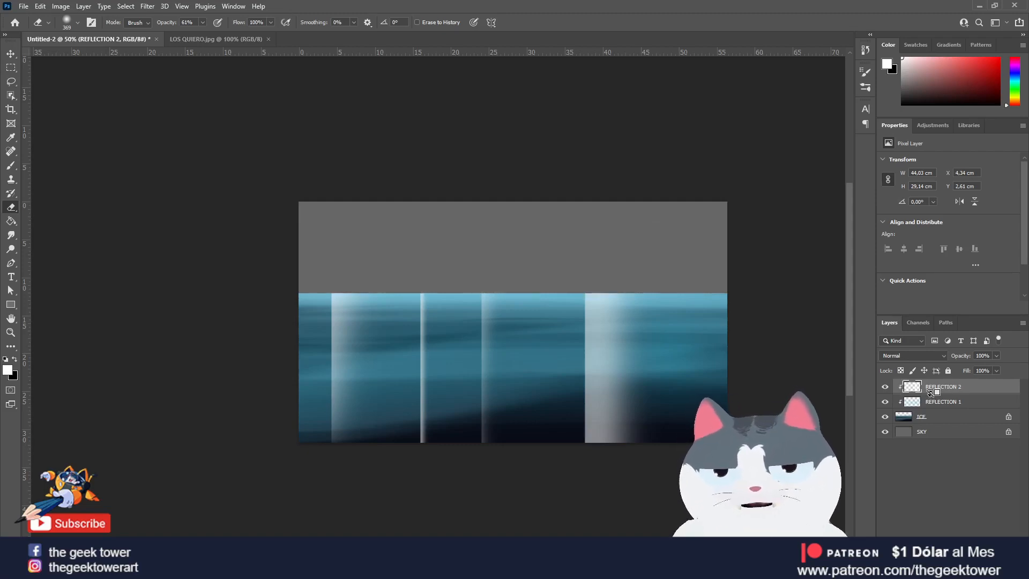
{"action": "left_click", "coordinate": [904, 357]}
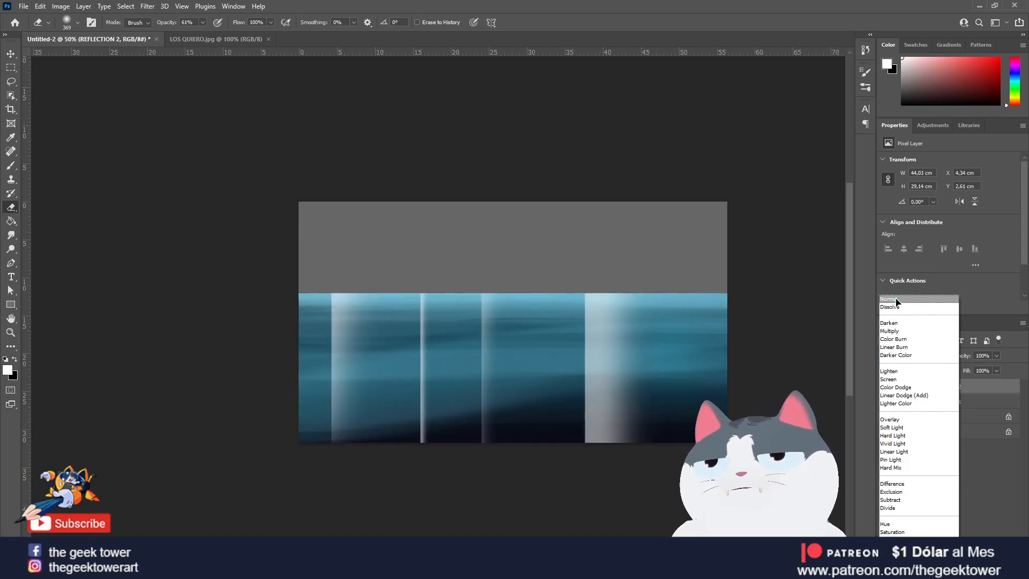
{"action": "left_click", "coordinate": [900, 420]}
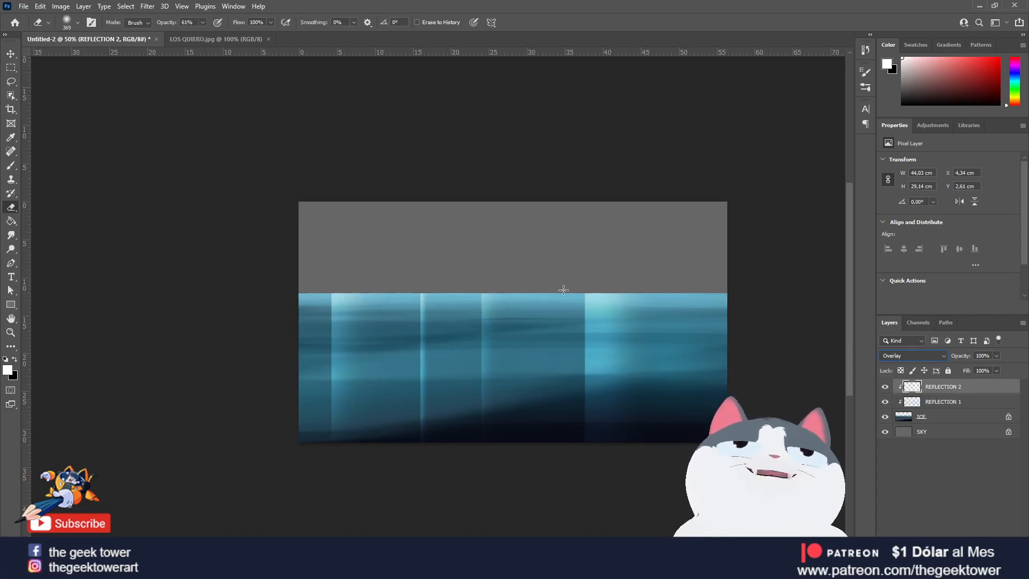
{"action": "left_click", "coordinate": [11, 54]}
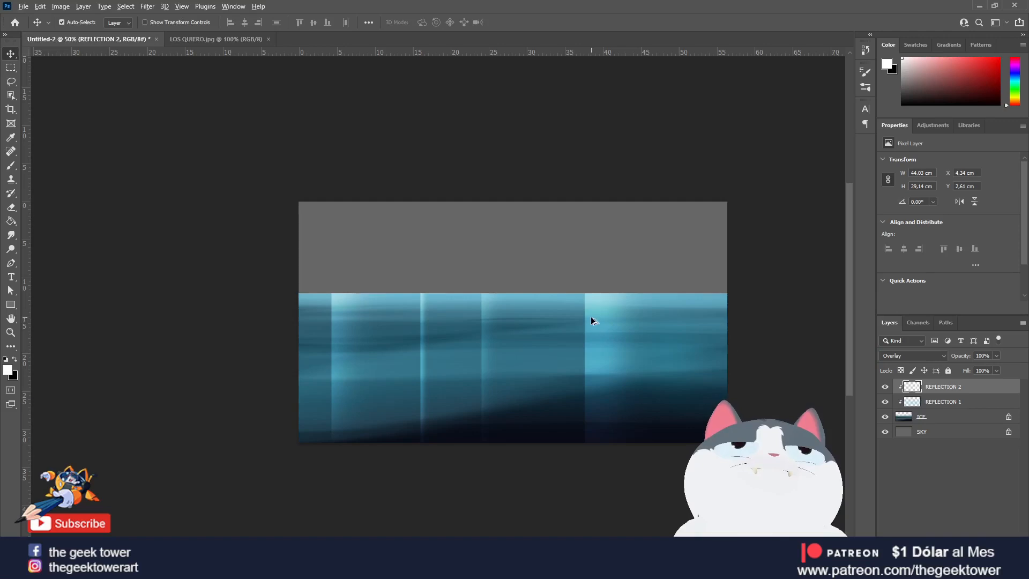
{"action": "right_click", "coordinate": [952, 386]}
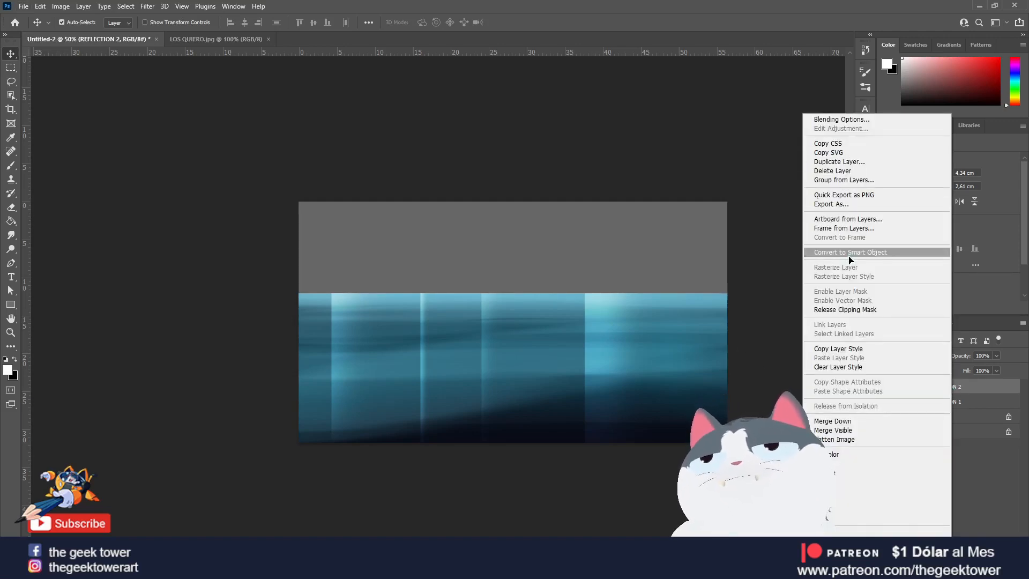
{"action": "right_click", "coordinate": [976, 380]}
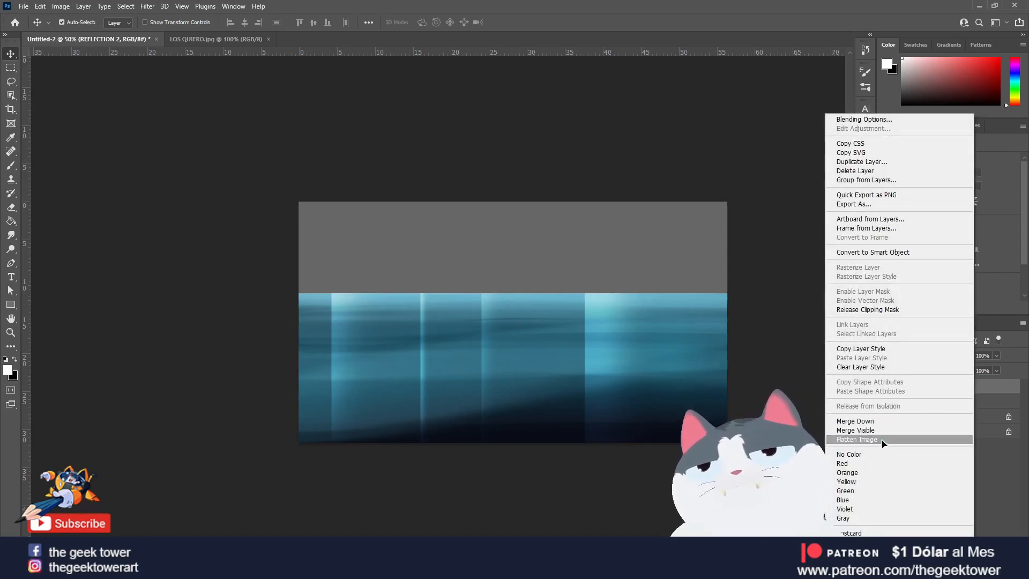
{"action": "left_click", "coordinate": [998, 389]}
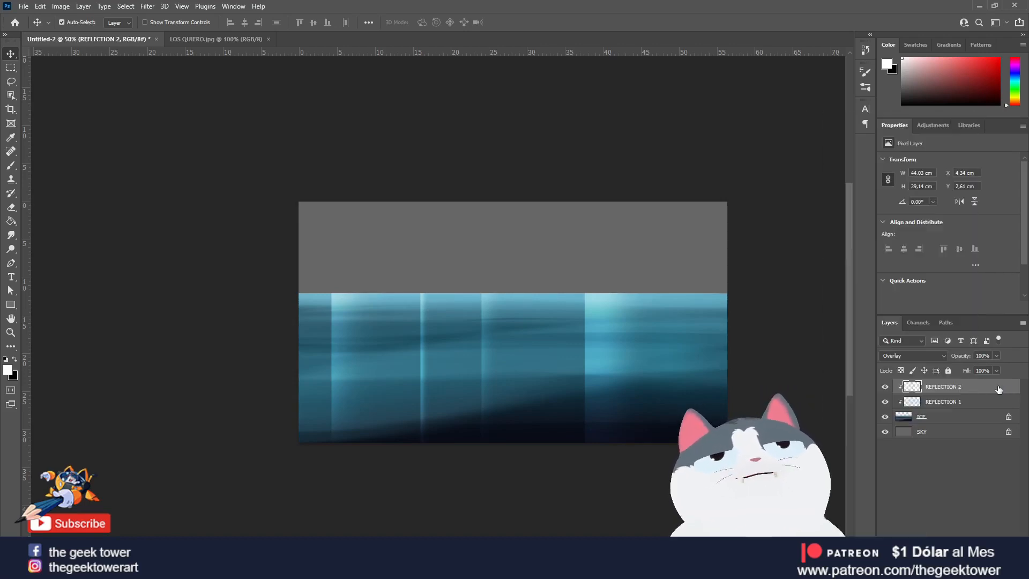
Step: Duplicate REFLECTION 2 as a clipped layer moved left to an X position of about 2 cm, and hide the copy
{"action": "key", "text": "ctrl+j"}
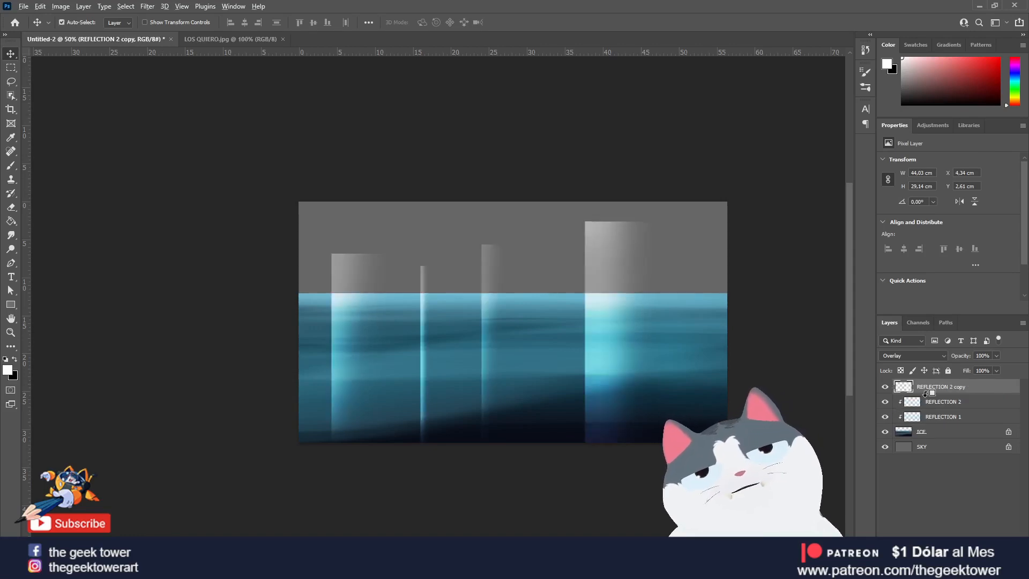
{"action": "left_click", "coordinate": [925, 393], "text": "alt"}
{"action": "mouse_move", "coordinate": [593, 361]}
{"action": "left_mouse_down"}
{"action": "mouse_move", "coordinate": [655, 355]}
{"action": "mouse_move", "coordinate": [578, 356]}
{"action": "left_mouse_up"}
{"action": "key", "text": "e"}
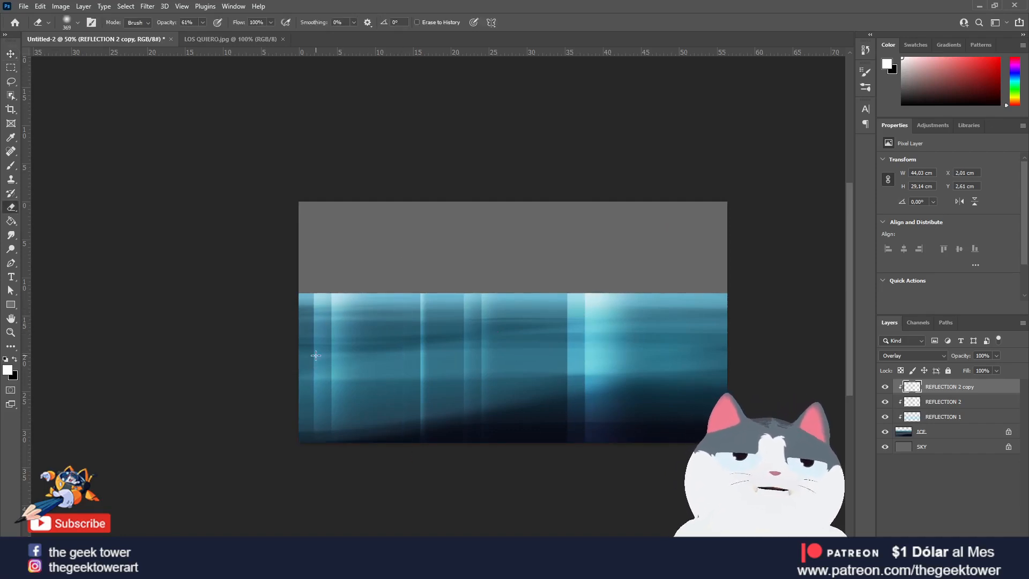
{"action": "left_click", "coordinate": [885, 386]}
{"action": "left_click", "coordinate": [943, 416]}
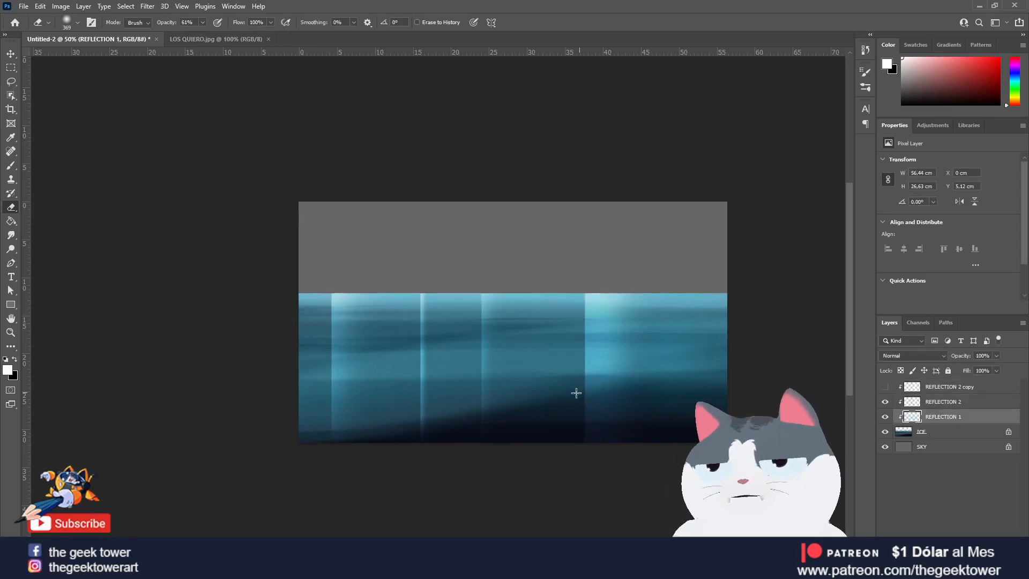
{"action": "left_click_drag", "start_coordinate": [558, 428], "coordinate": [693, 378]}
{"action": "key", "text": "ctrl+z"}
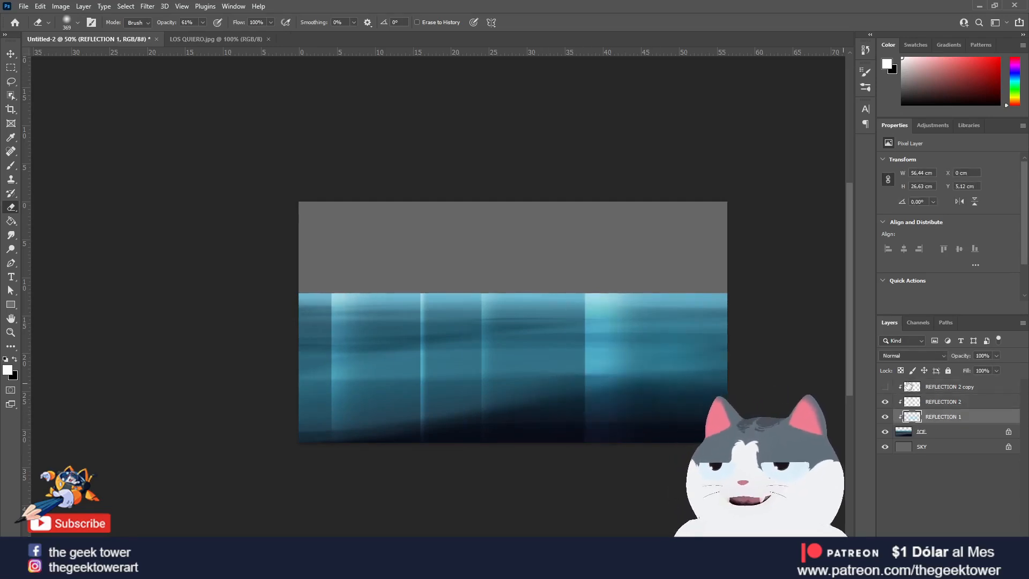
Step: Erase the lower ends of the light strips on REFLECTION 2 so they fade out above the dark water
{"action": "left_click", "coordinate": [931, 402]}
{"action": "mouse_move", "coordinate": [551, 420]}
{"action": "left_mouse_down"}
{"action": "mouse_move", "coordinate": [654, 402]}
{"action": "mouse_move", "coordinate": [687, 383]}
{"action": "mouse_move", "coordinate": [589, 390]}
{"action": "mouse_move", "coordinate": [619, 413]}
{"action": "left_mouse_up"}
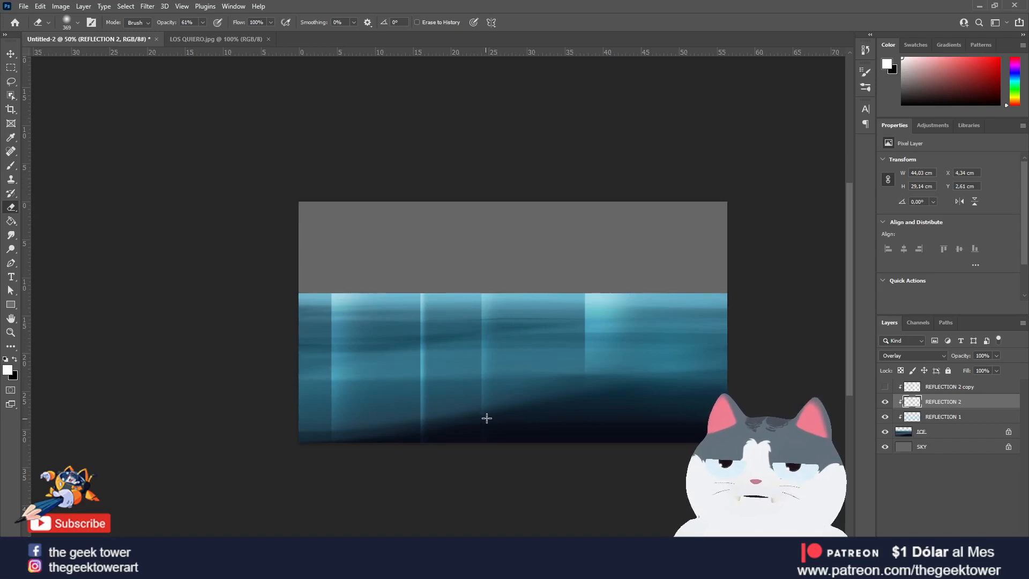
{"action": "mouse_move", "coordinate": [496, 375]}
{"action": "left_mouse_down"}
{"action": "mouse_move", "coordinate": [480, 423]}
{"action": "mouse_move", "coordinate": [404, 423]}
{"action": "left_mouse_up"}
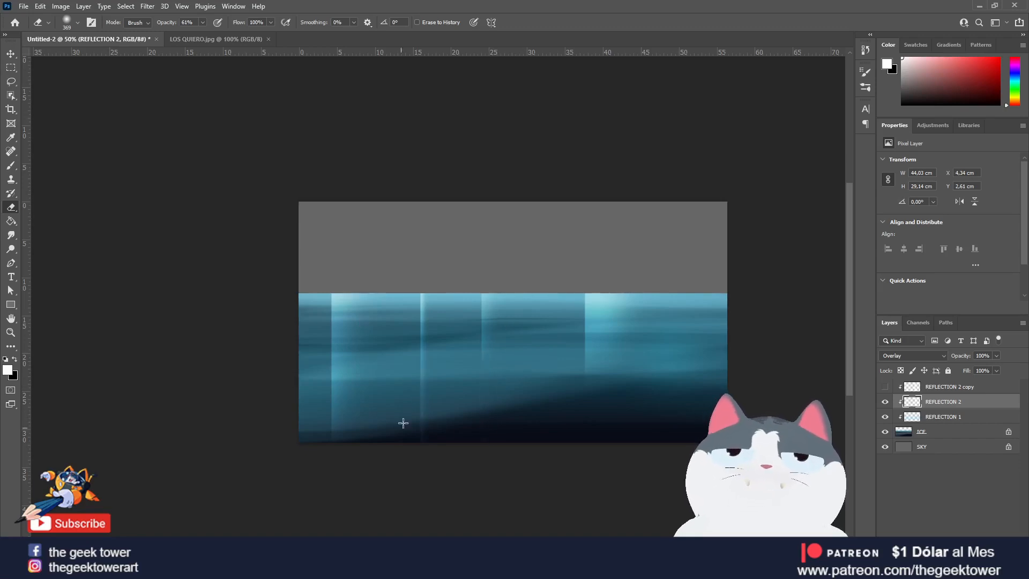
{"action": "left_click_drag", "start_coordinate": [332, 371], "coordinate": [328, 420]}
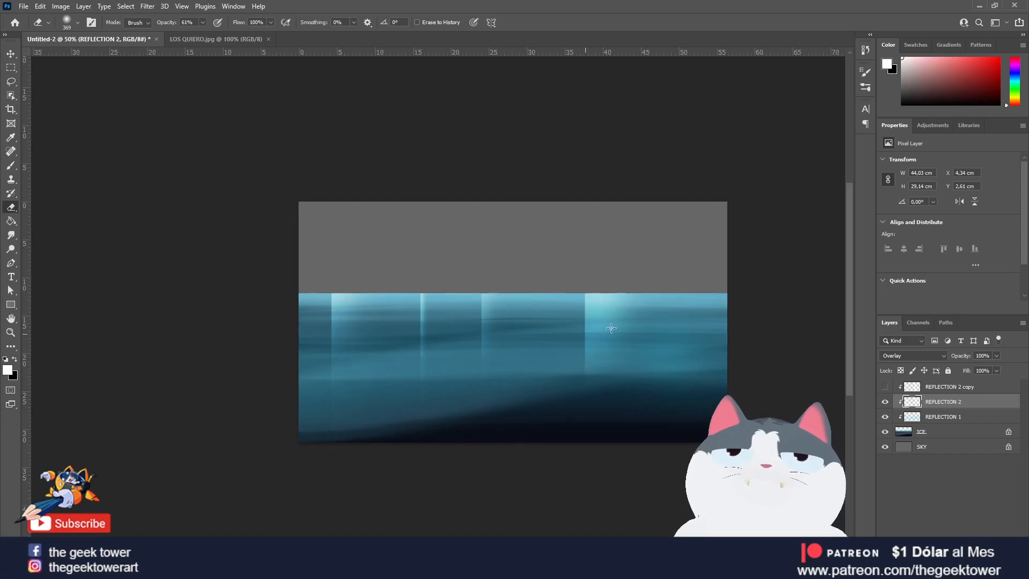
Step: Show REFLECTION 2 copy and erase the lower ends of its light strips over the dark water
{"action": "left_click", "coordinate": [919, 387]}
{"action": "left_click", "coordinate": [885, 386]}
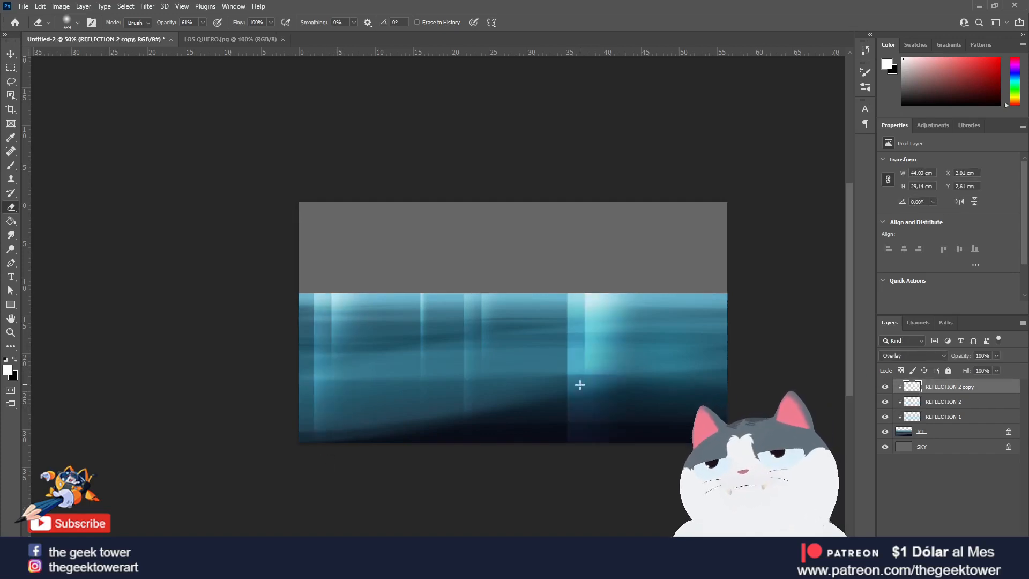
{"action": "left_click_drag", "start_coordinate": [557, 383], "coordinate": [564, 414]}
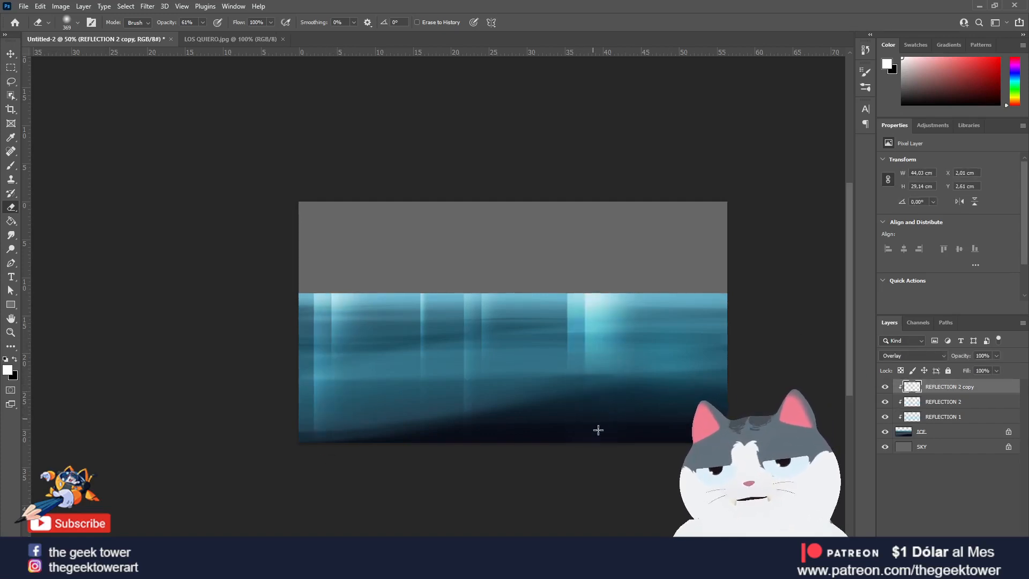
{"action": "left_click_drag", "start_coordinate": [383, 408], "coordinate": [299, 396]}
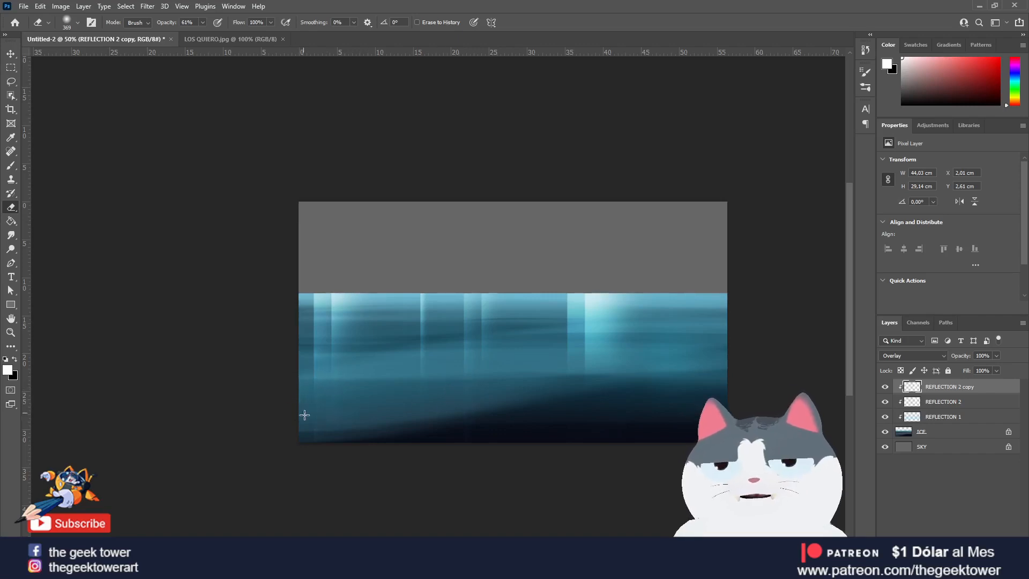
Step: Duplicate REFLECTION 2 copy to the right at an X position of about 19.4 cm and erase the duplicate's strip near the canvas centre
{"action": "key", "text": "v"}
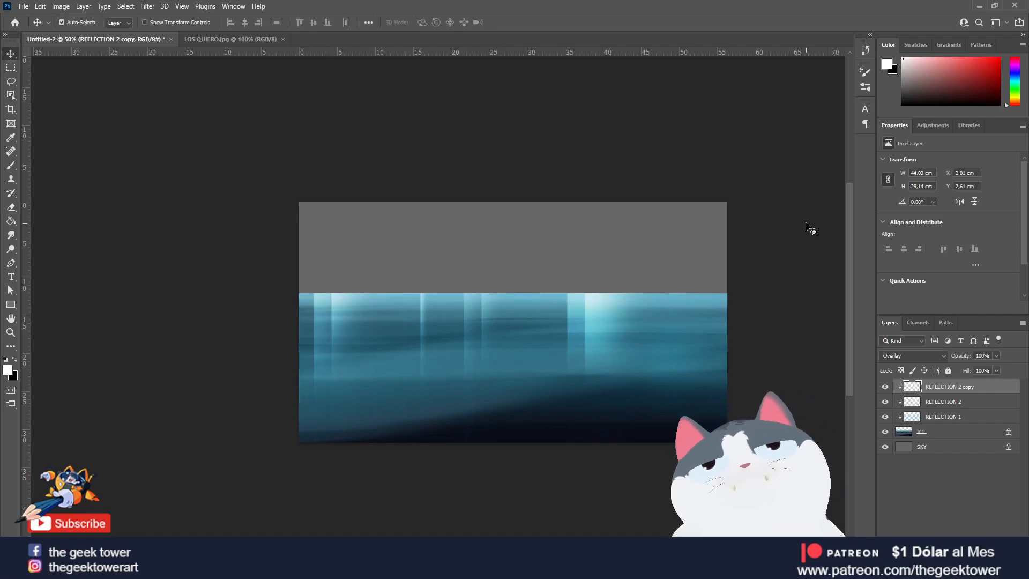
{"action": "left_click_drag", "start_coordinate": [572, 322], "coordinate": [705, 327]}
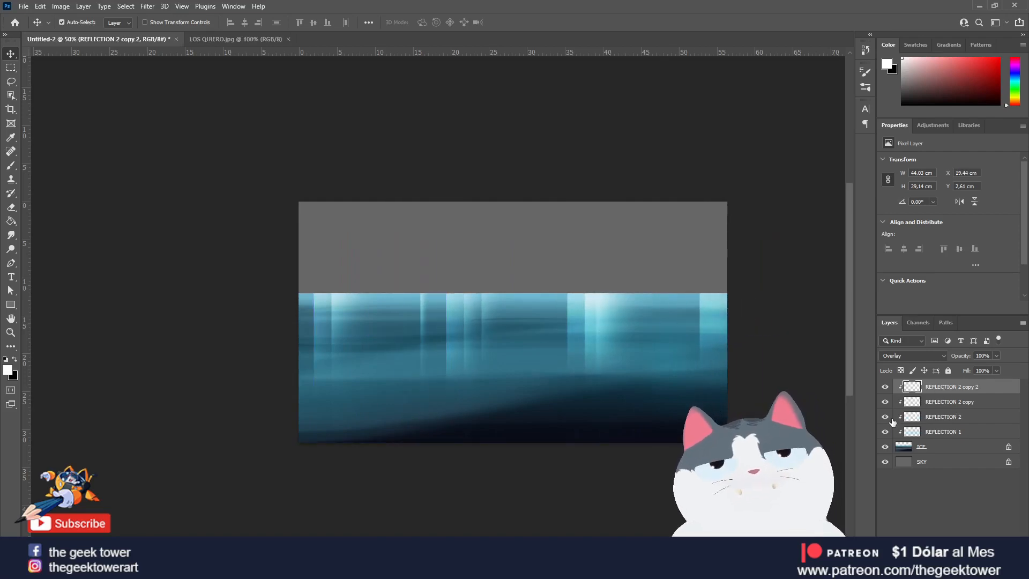
{"action": "key", "text": "e"}
{"action": "mouse_move", "coordinate": [466, 326]}
{"action": "left_mouse_down"}
{"action": "mouse_move", "coordinate": [471, 410]}
{"action": "mouse_move", "coordinate": [465, 359]}
{"action": "mouse_move", "coordinate": [453, 378]}
{"action": "left_mouse_up"}
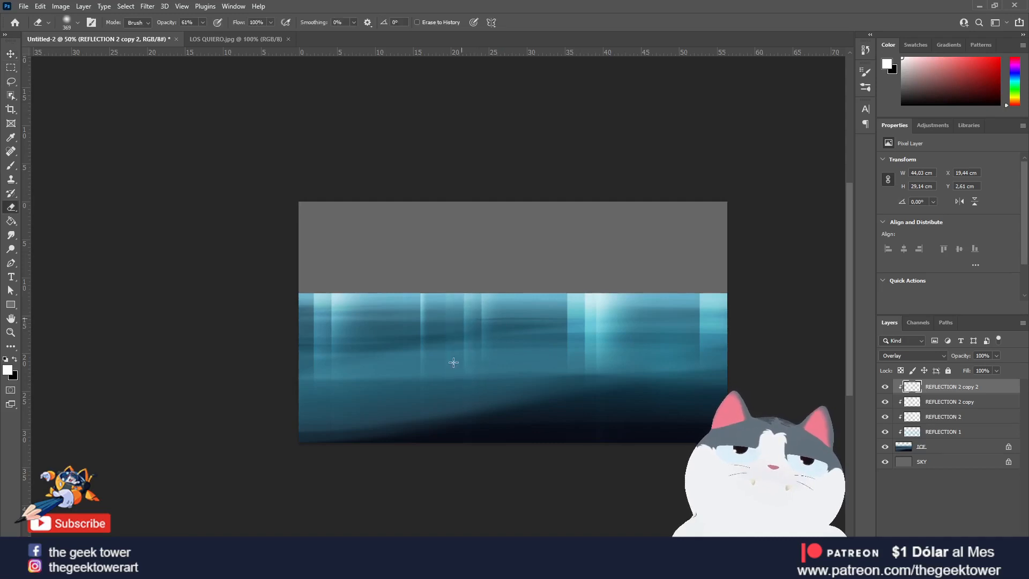
Step: Add a new empty layer above all the reflection layers, with the Brush tool active
{"action": "key", "text": "b"}
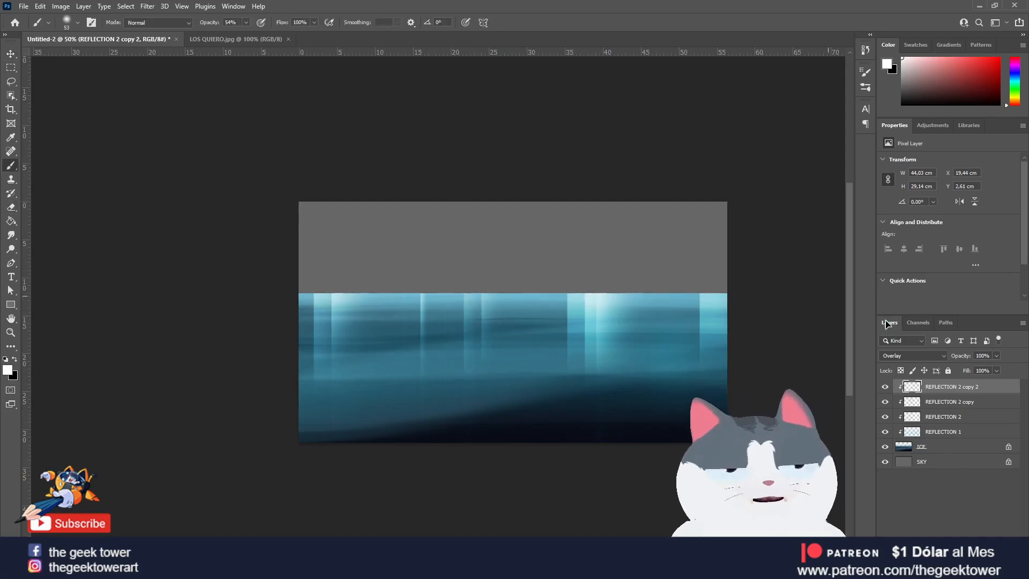
{"action": "key", "text": "ctrl+shift+alt+n"}
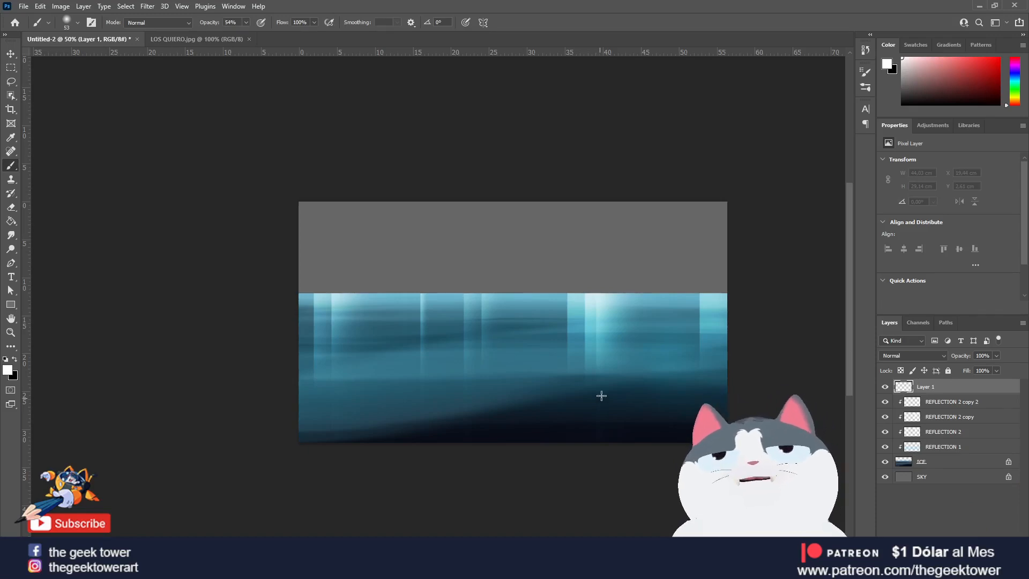
Step: Duplicate REFLECTION 2 copy 2 and rotate the duplicate by about 77.5° with Free Transform
{"action": "left_click", "coordinate": [938, 409]}
{"action": "key", "text": "ctrl+j"}
{"action": "key", "text": "ctrl+t"}
{"action": "left_click_drag", "start_coordinate": [413, 223], "coordinate": [667, 178]}
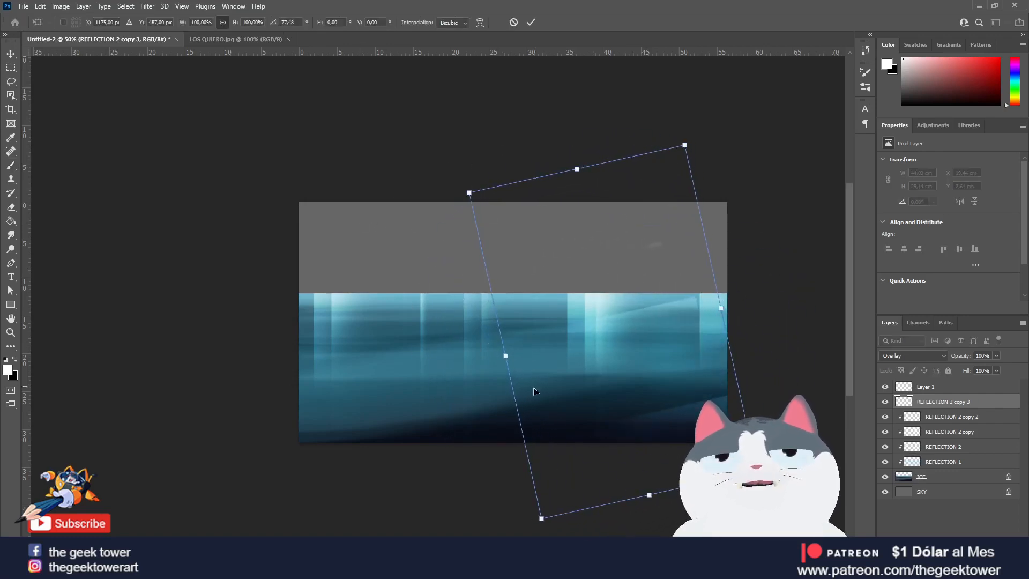
Step: Stretch the rotated reflection across the whole water surface to 203.50% width and 255.45% height, rotate it to 83.31°, and apply the transform
{"action": "left_click_drag", "start_coordinate": [503, 361], "coordinate": [282, 404]}
{"action": "left_click_drag", "start_coordinate": [721, 308], "coordinate": [837, 282]}
{"action": "left_click_drag", "start_coordinate": [622, 340], "coordinate": [623, 352]}
{"action": "left_click_drag", "start_coordinate": [835, 216], "coordinate": [842, 245]}
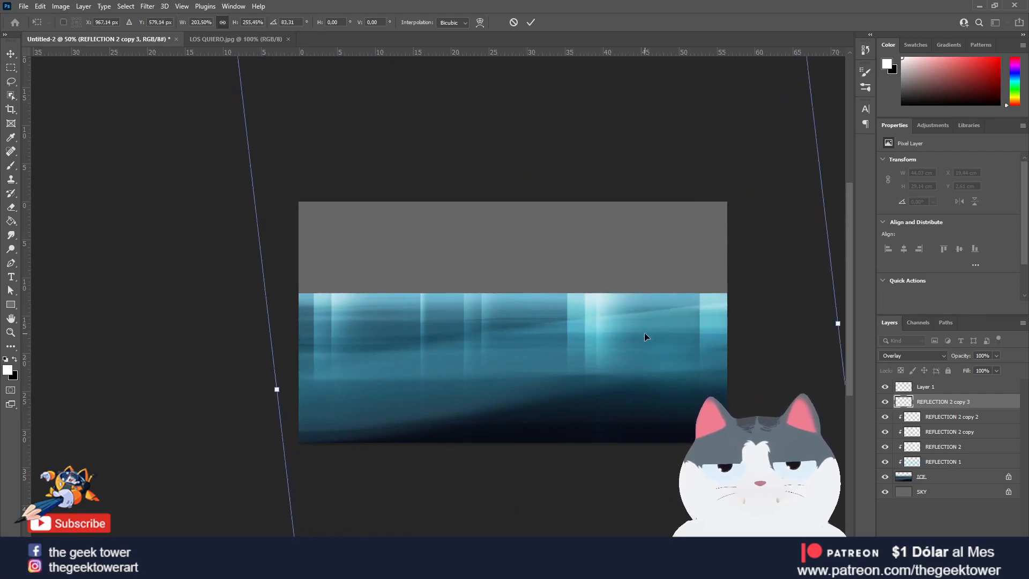
{"action": "key", "text": "Return"}
Step: Duplicate the rotated reflection layer and clip REFLECTION 2 copy 3 to the ICE layer
{"action": "key", "text": "ctrl+j"}
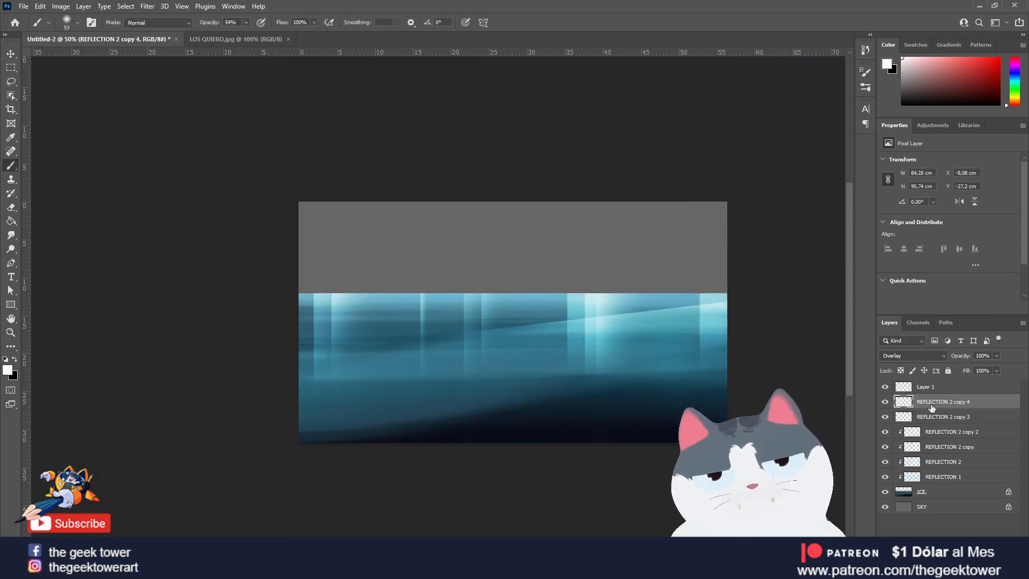
{"action": "left_click", "coordinate": [921, 419], "text": "alt"}
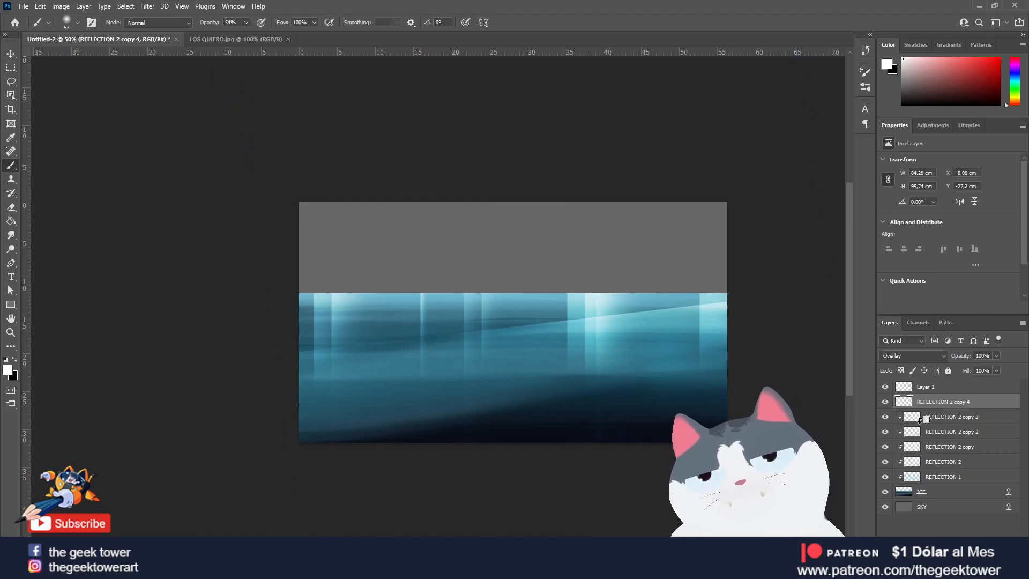